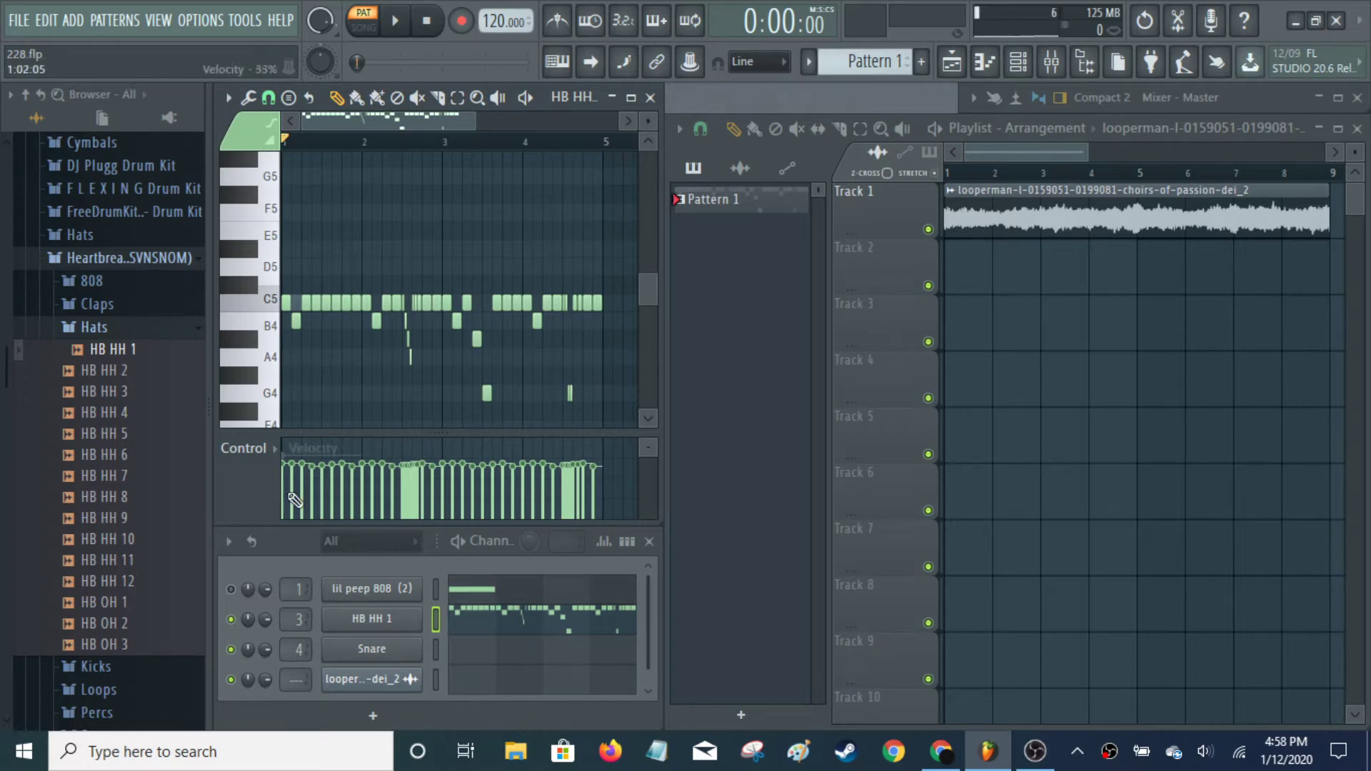
- Open the piano roll event lane's Control list to pick a property other than velocity
{"action": "left_click", "coordinate": [247, 449]}
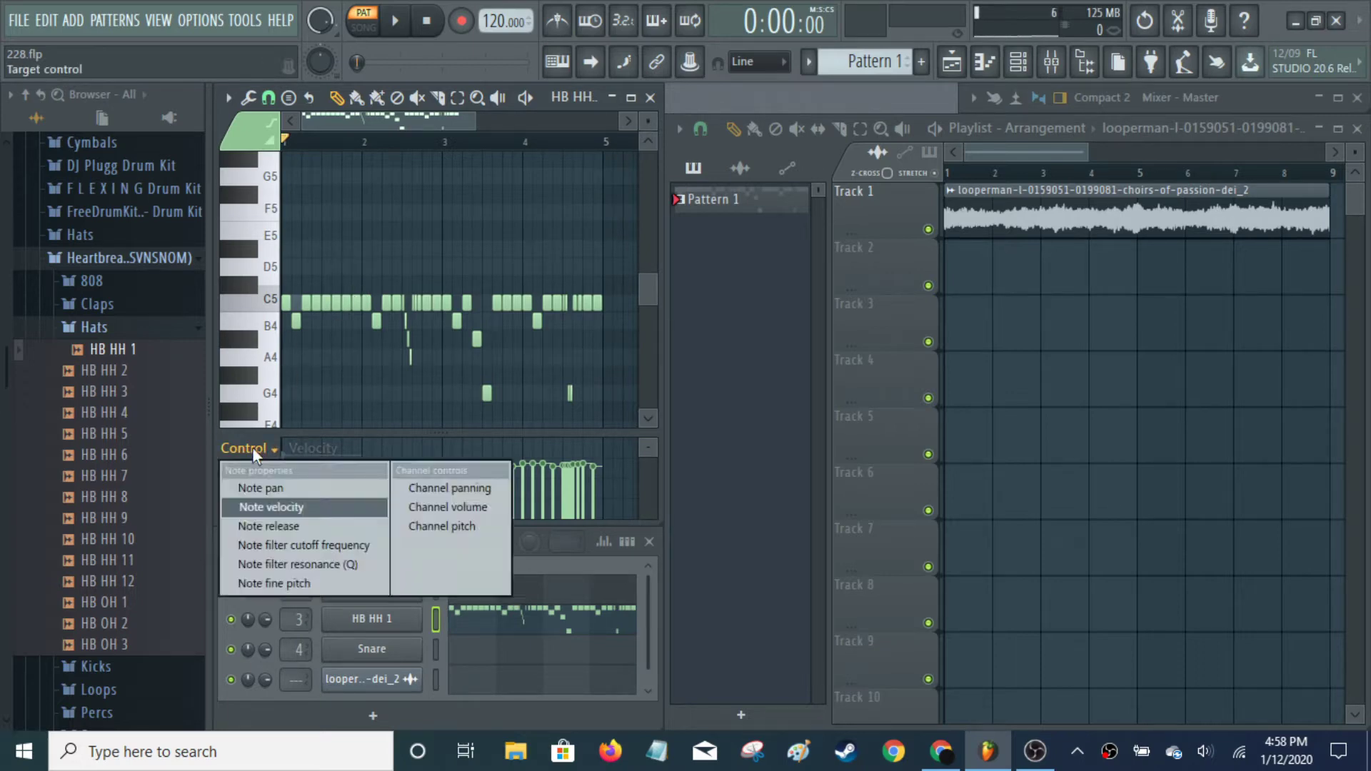
{"action": "left_click", "coordinate": [251, 448]}
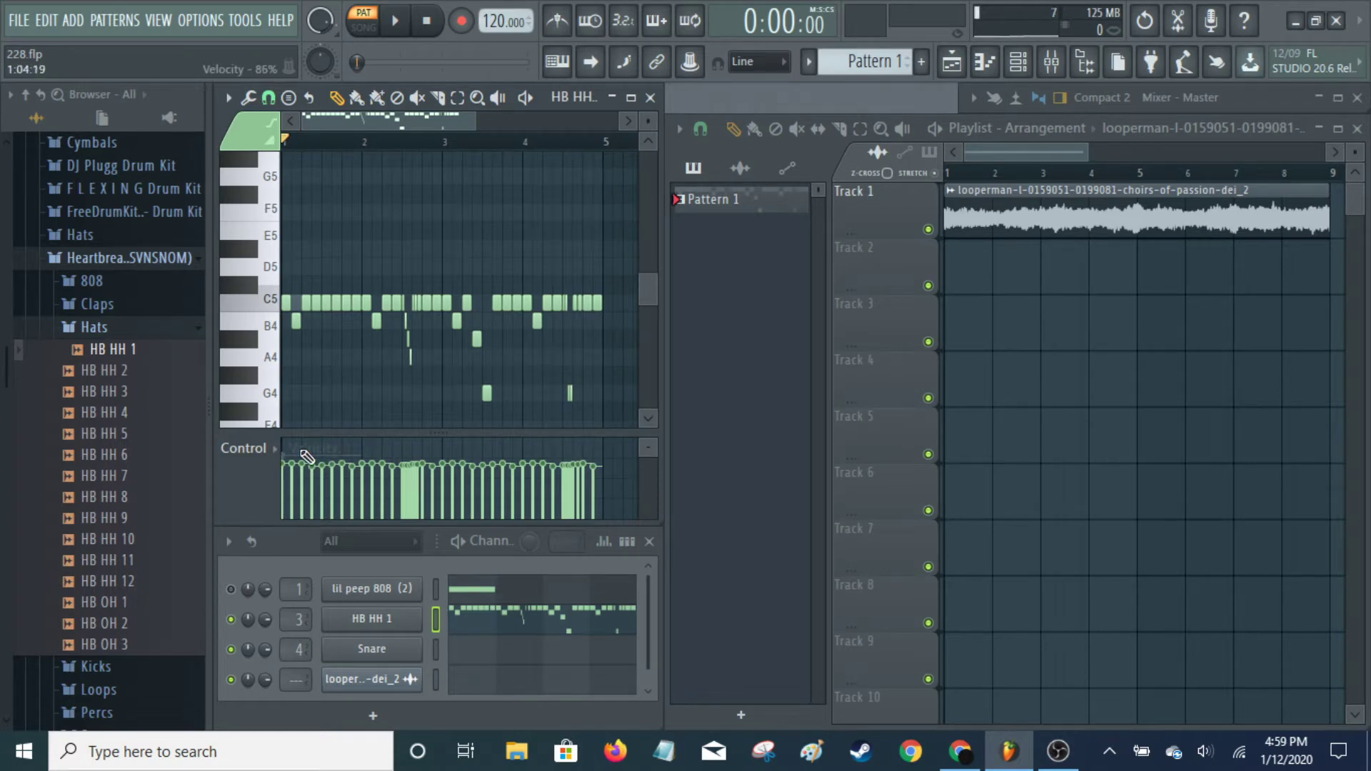
{"action": "left_click", "coordinate": [243, 449]}
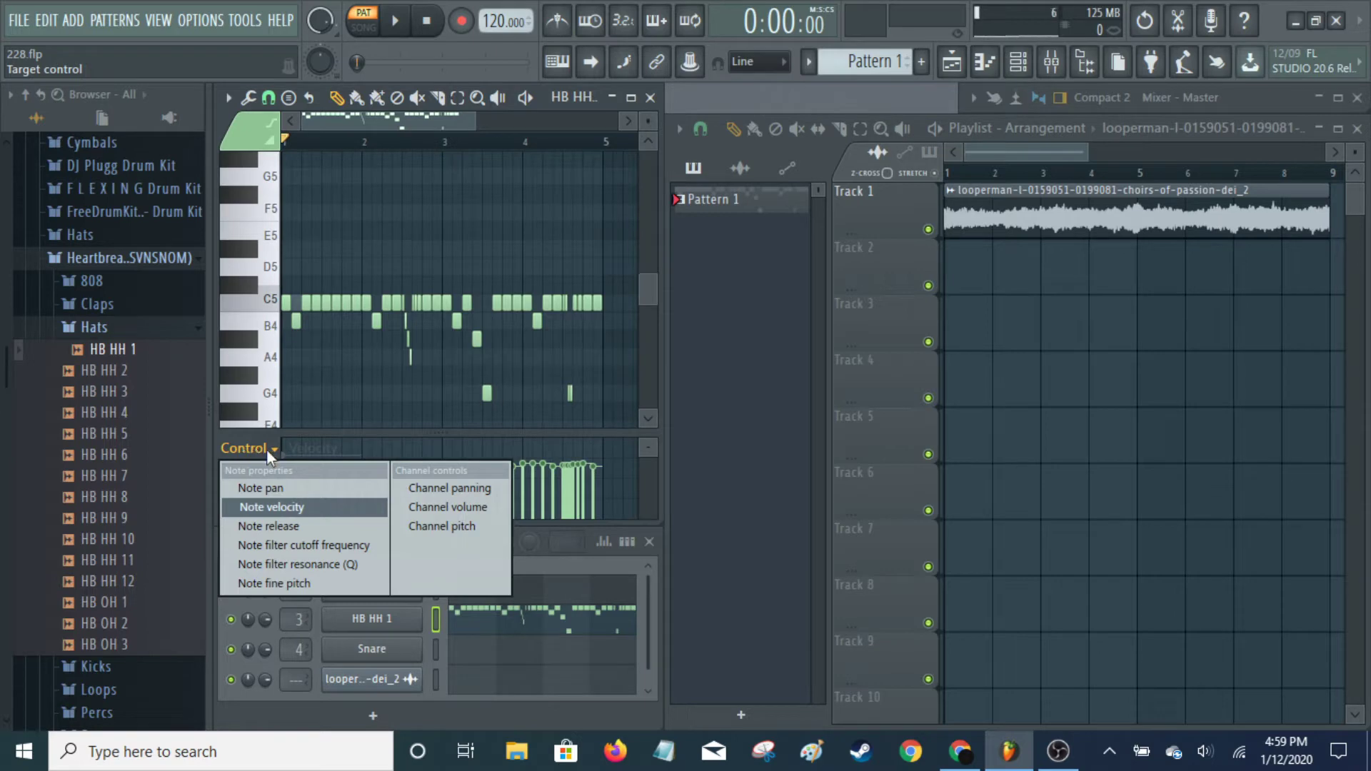
- Switch the event lane to Note pan and select bar 2 through bar 3 in the piano roll
{"action": "left_click", "coordinate": [270, 486]}
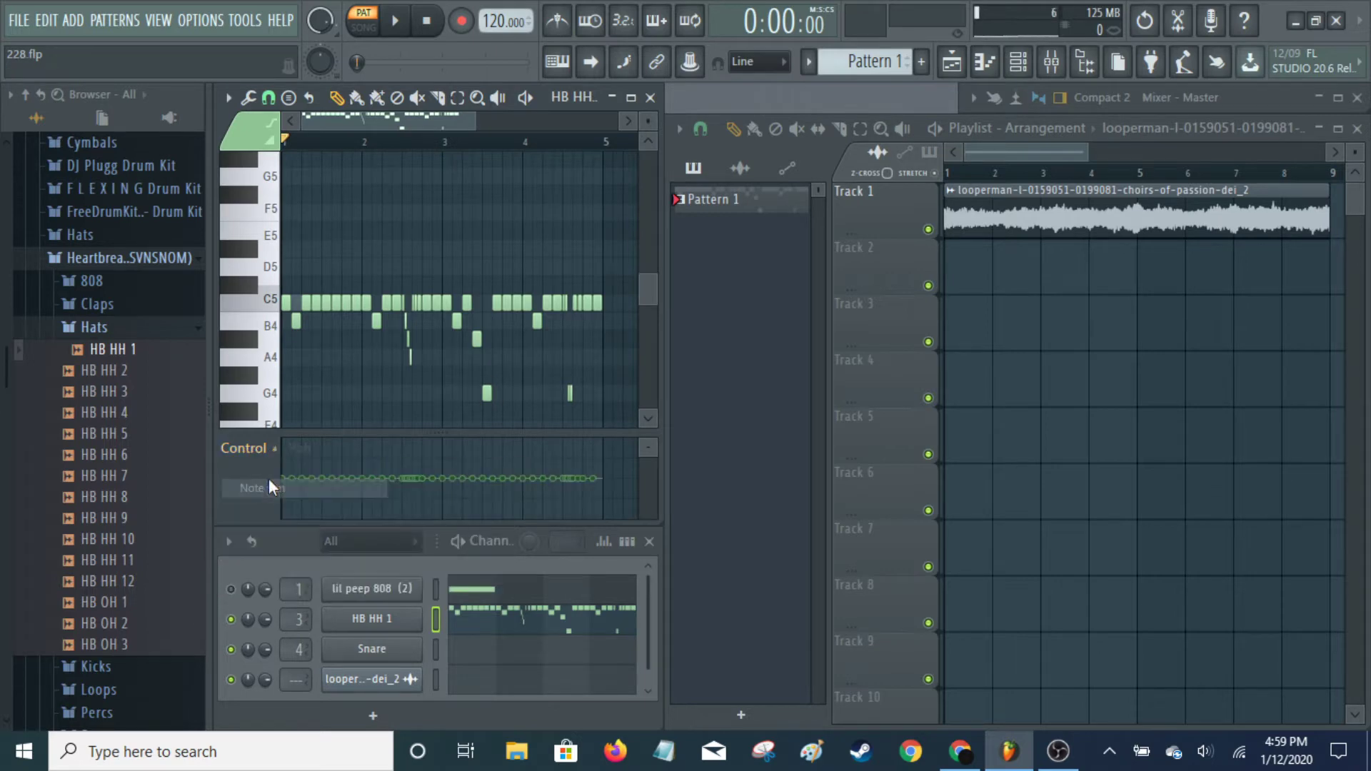
{"action": "scroll", "coordinate": [450, 157], "scroll_direction": "up", "scroll_amount": 5}
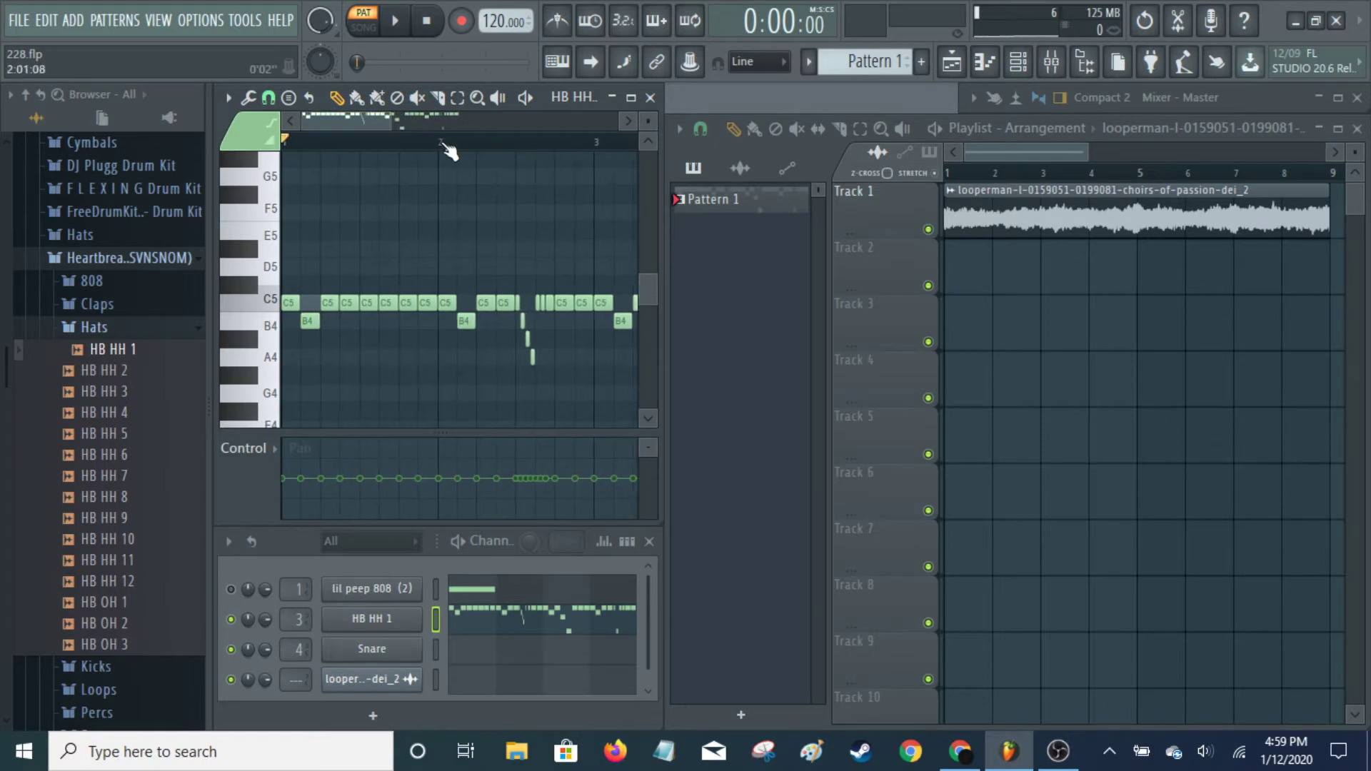
{"action": "left_click_drag", "start_coordinate": [440, 147], "coordinate": [602, 158]}
{"action": "scroll", "coordinate": [596, 314], "scroll_direction": "up", "scroll_amount": 2}
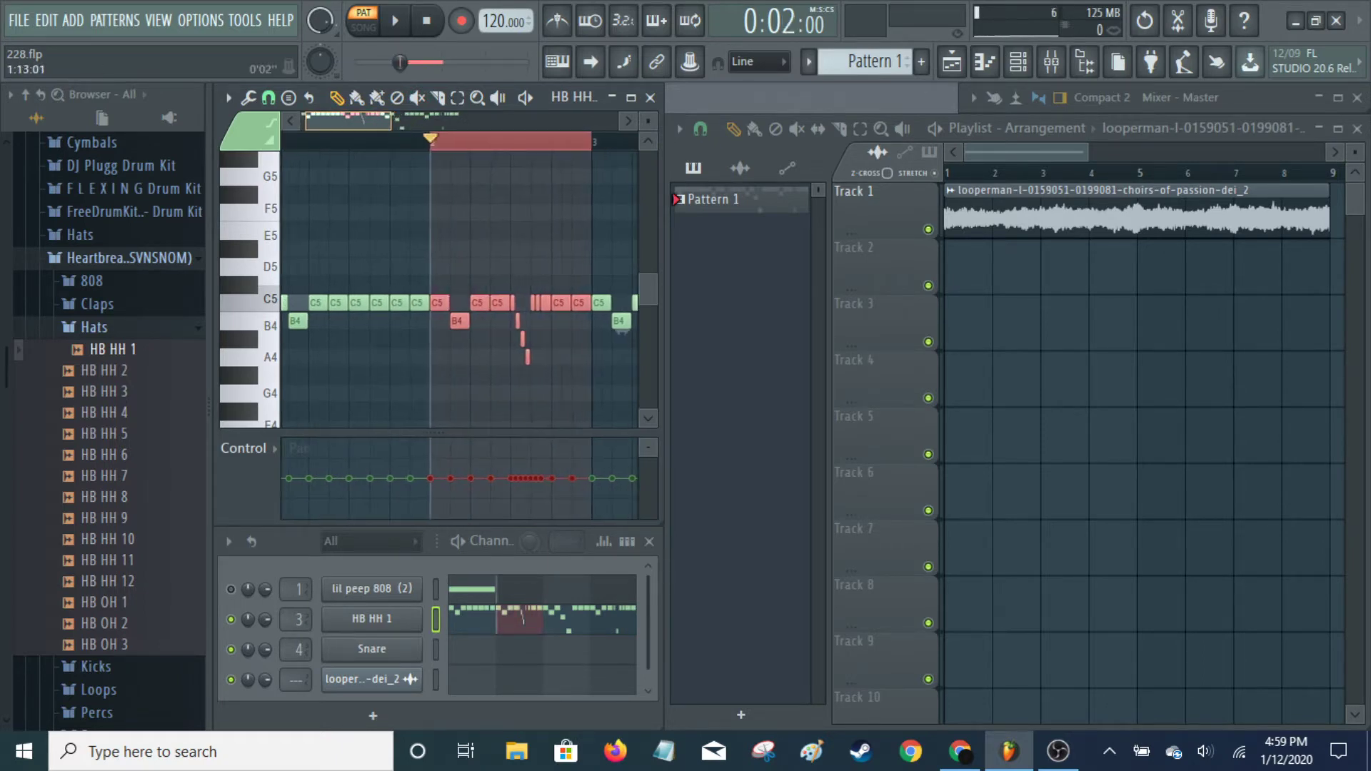
{"action": "scroll", "coordinate": [595, 330], "scroll_direction": "up", "scroll_amount": 3}
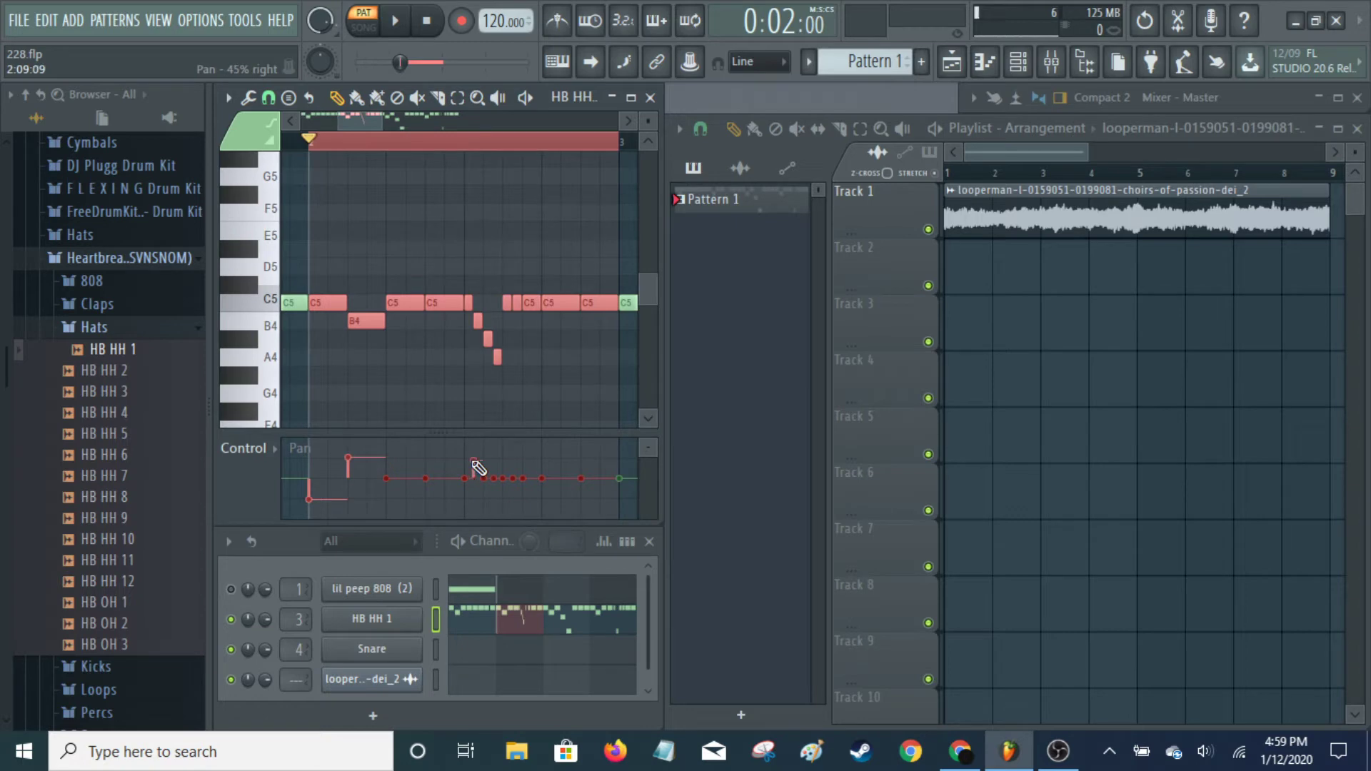
- Pan the bar-2 hi-hat notes alternately: left, fully right, left, then two more toward the left
{"action": "left_click", "coordinate": [484, 500]}
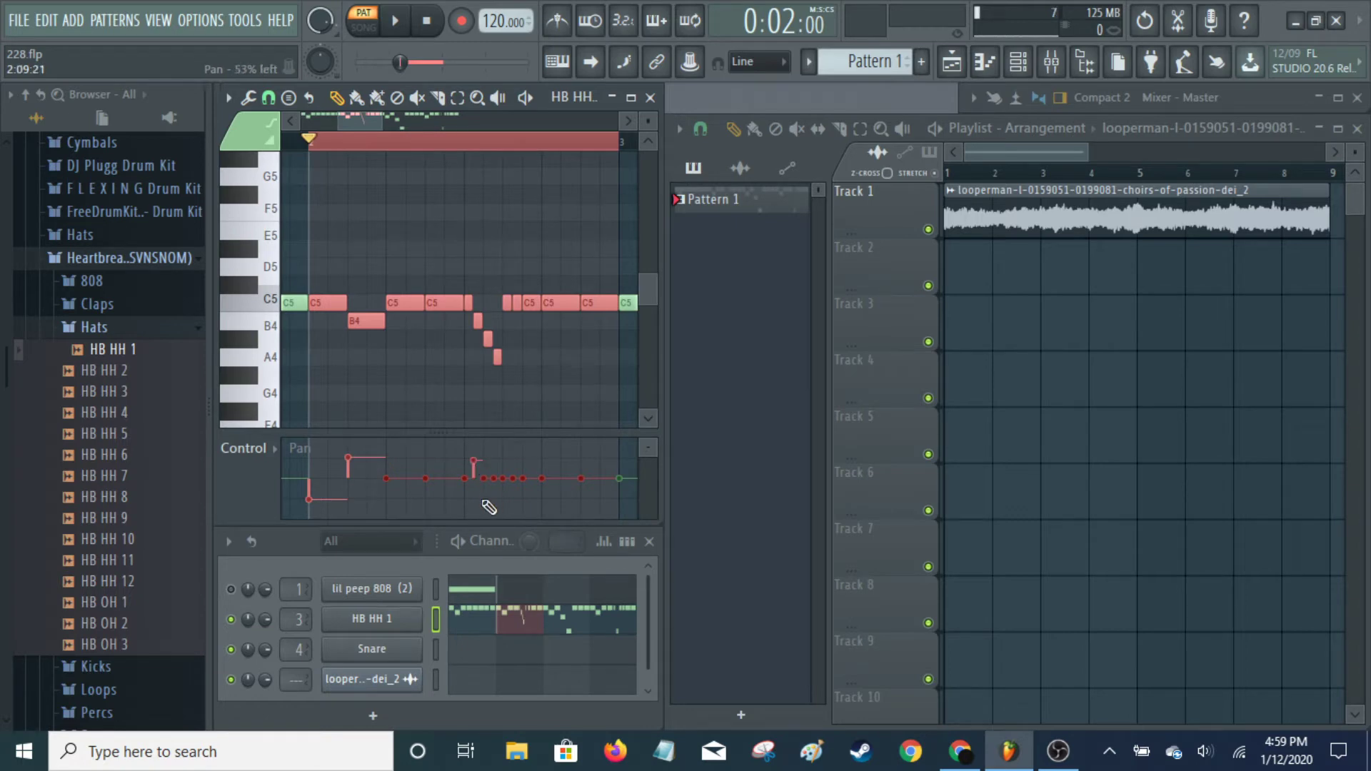
{"action": "left_click", "coordinate": [494, 443]}
{"action": "left_click", "coordinate": [503, 500]}
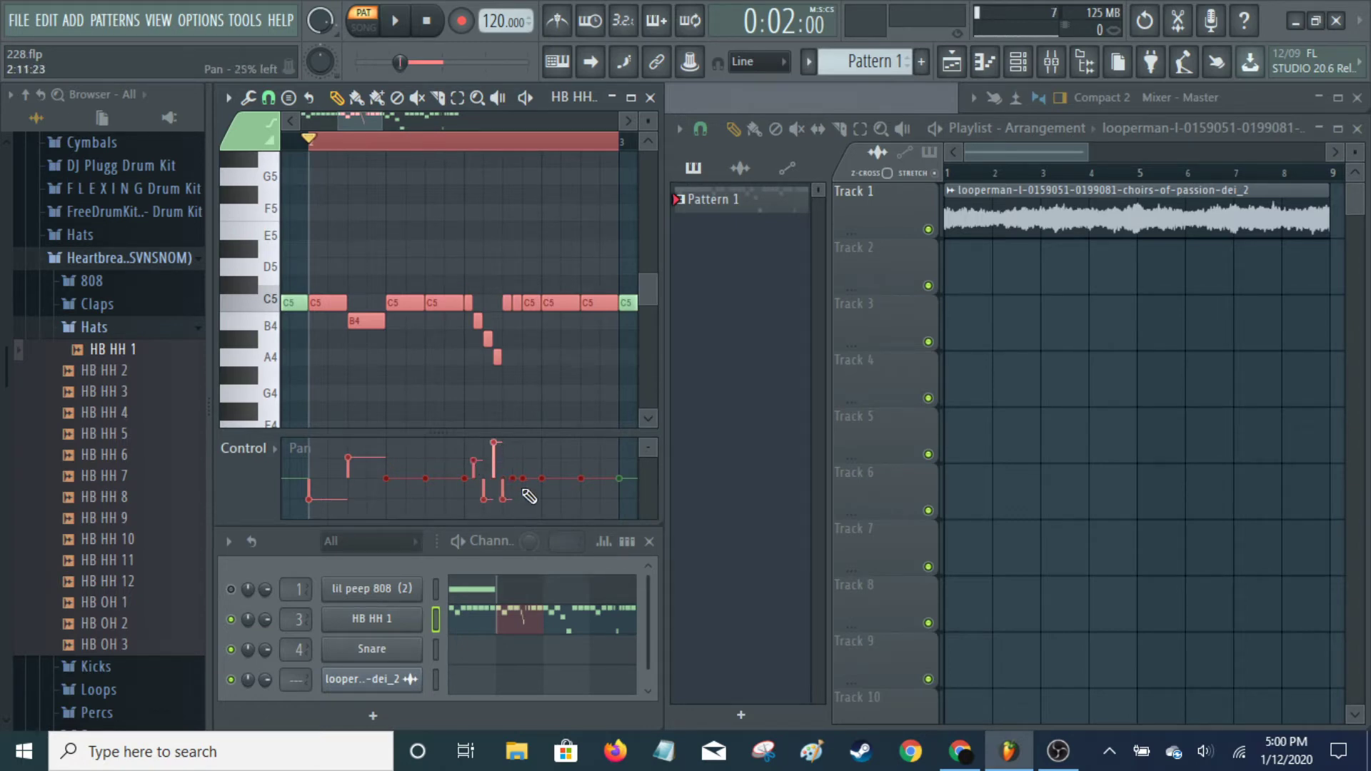
{"action": "left_click", "coordinate": [513, 498]}
{"action": "left_click", "coordinate": [522, 489]}
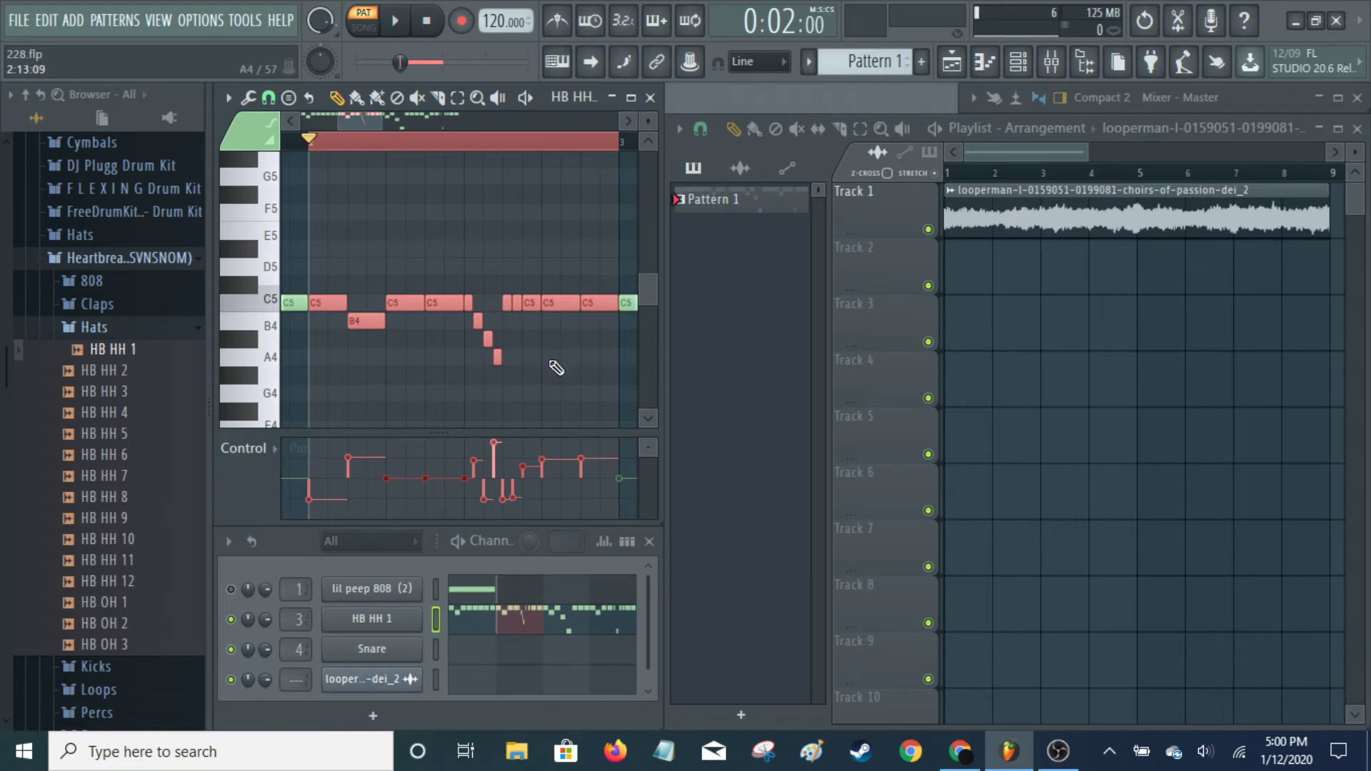
- Play the hi-hat pattern to hear the note panning, then stop playback
{"action": "key", "text": "space"}
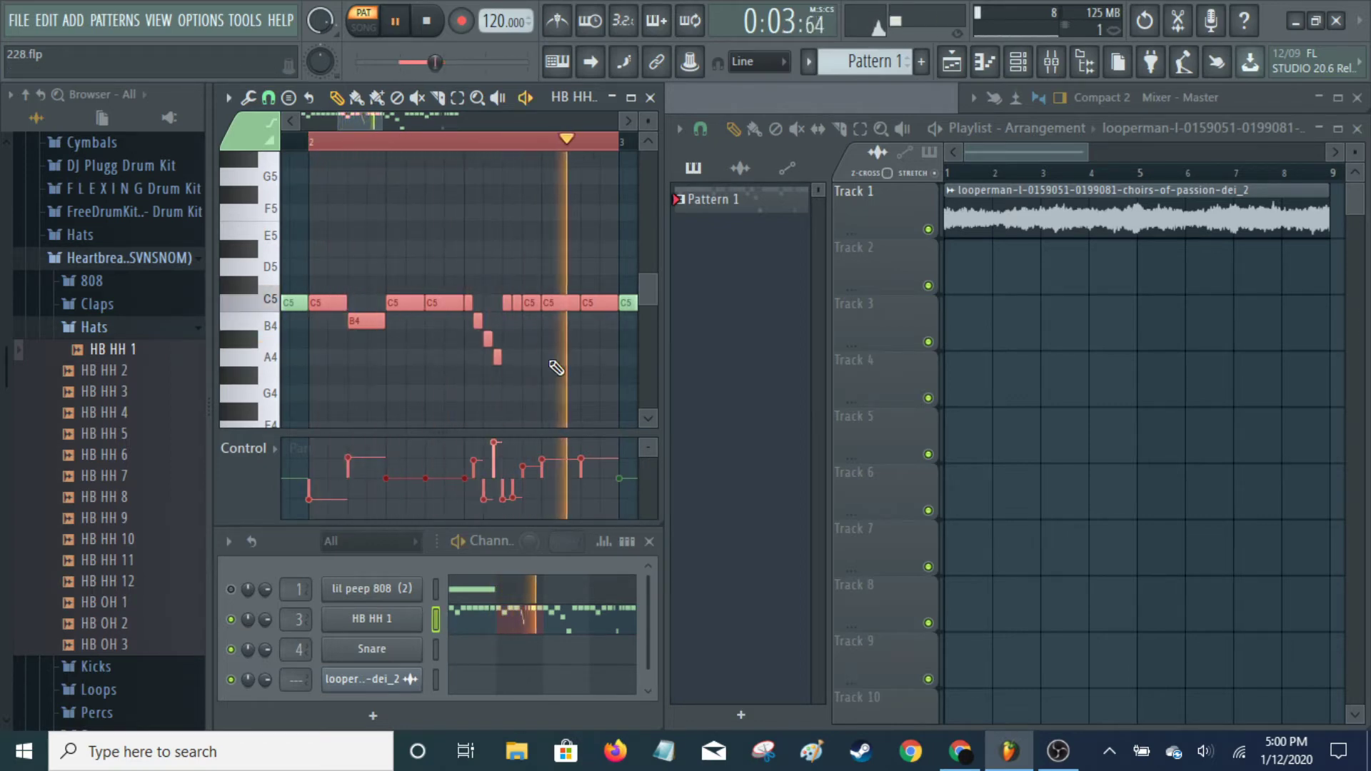
{"action": "key", "text": "space"}
{"action": "key", "text": "space"}
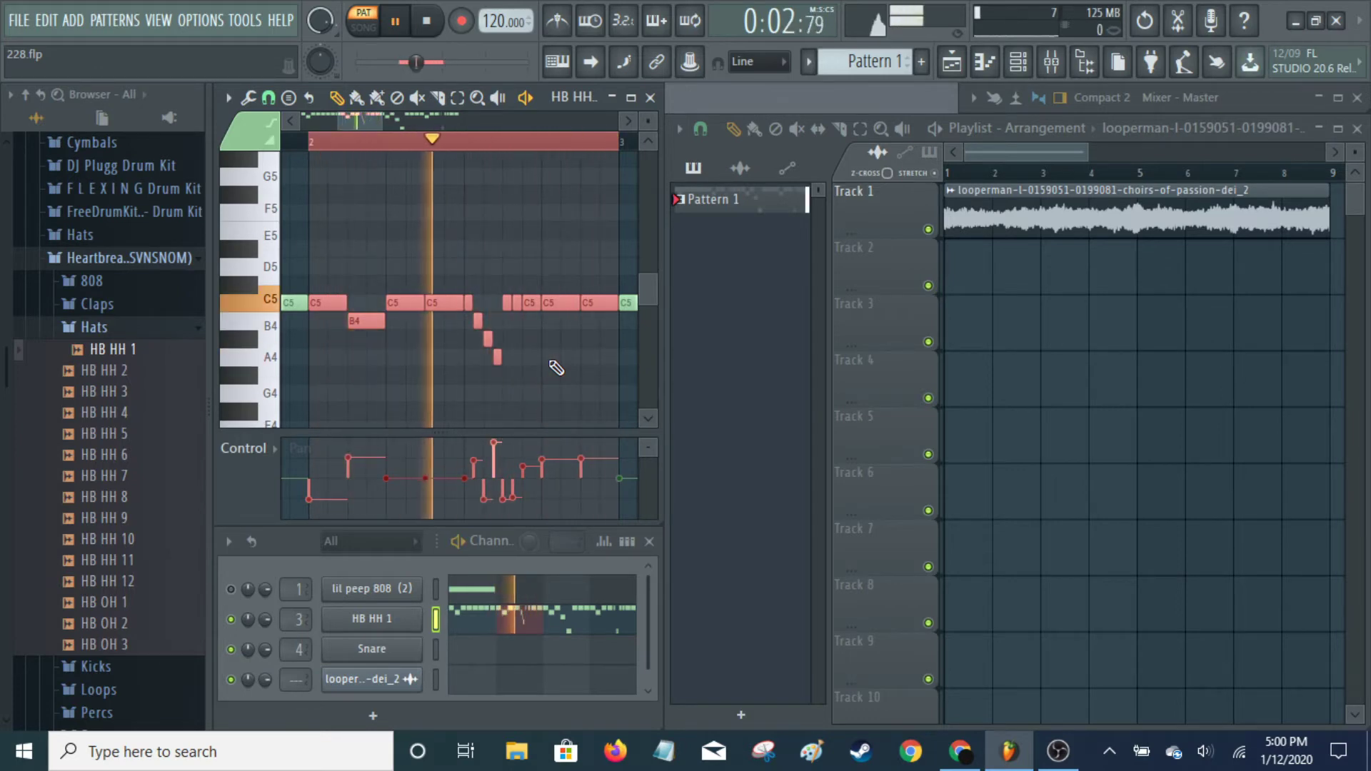
{"action": "key", "text": "space"}
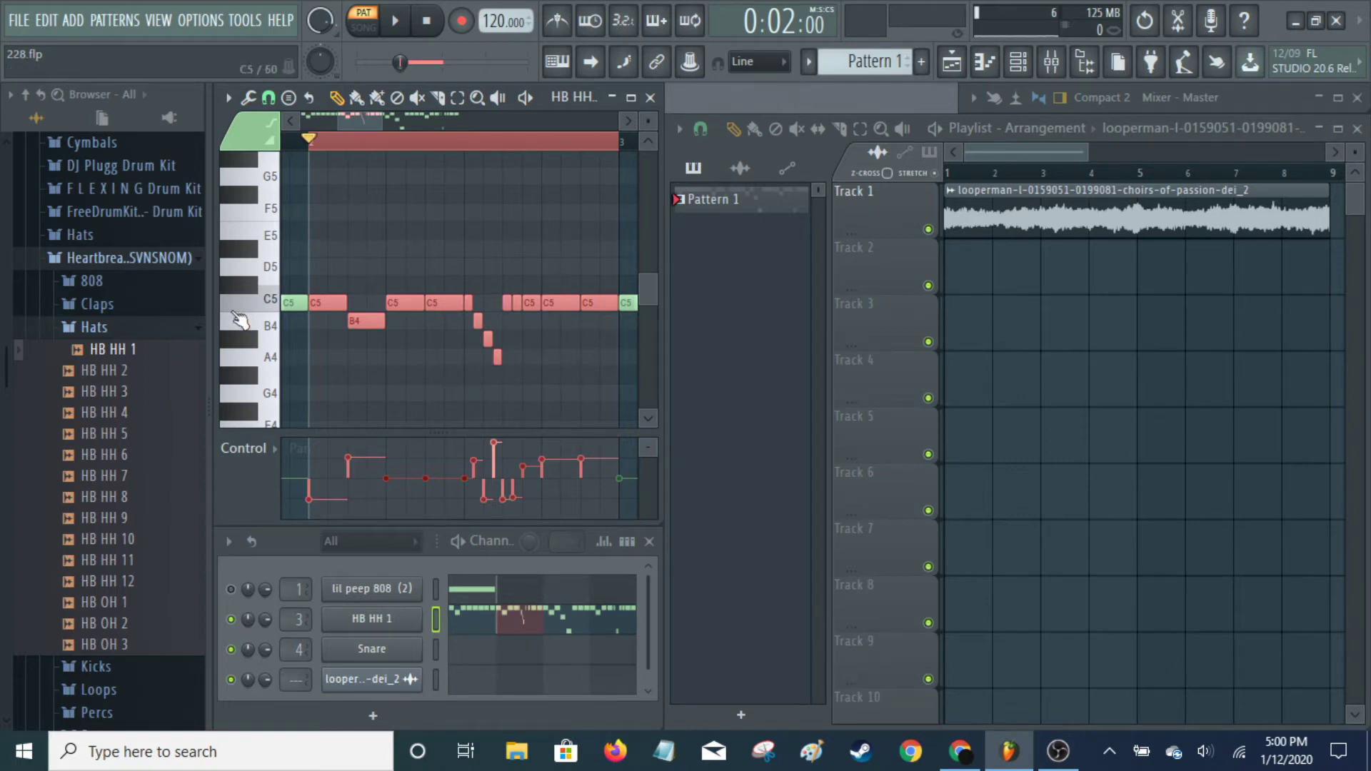
- Use the Current project undo History to return to 'Piano roll duplicate note', then collapse History
{"action": "left_click", "coordinate": [102, 118]}
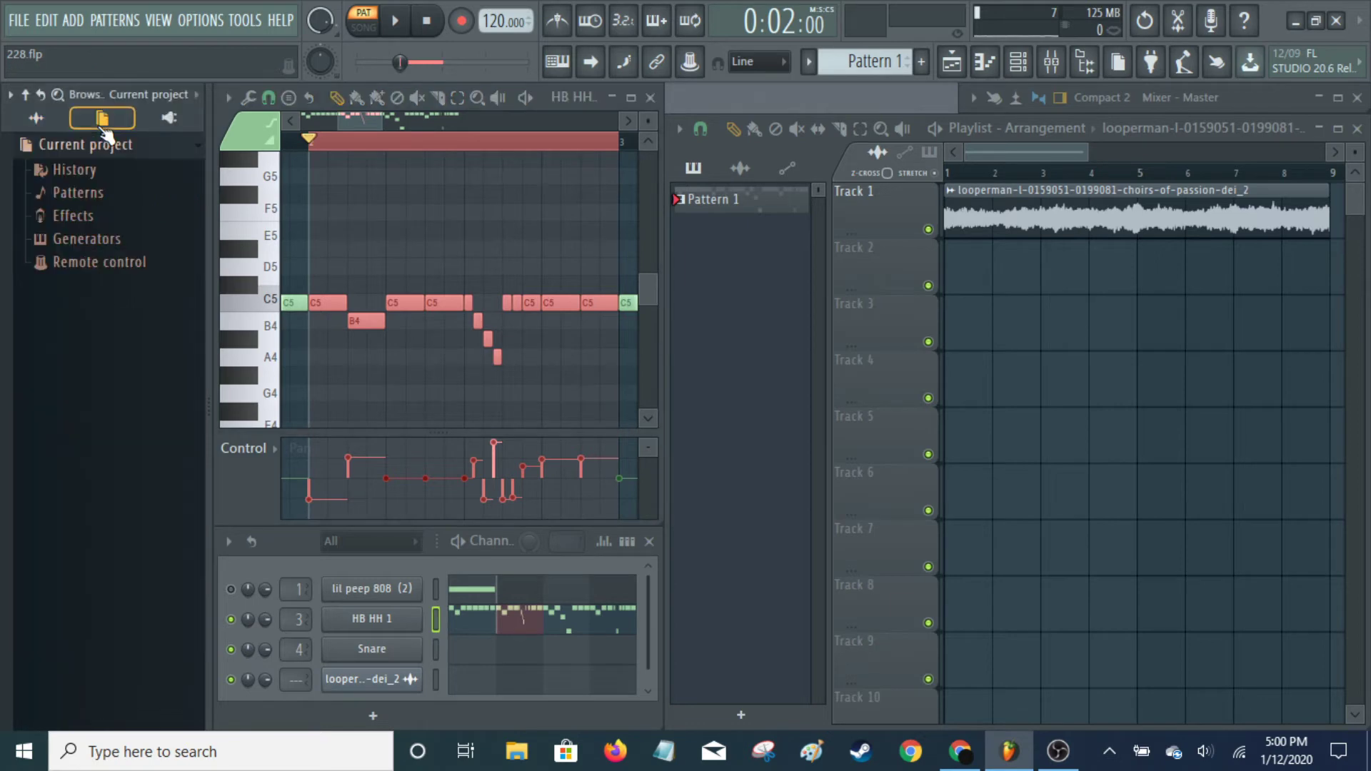
{"action": "left_click", "coordinate": [64, 172]}
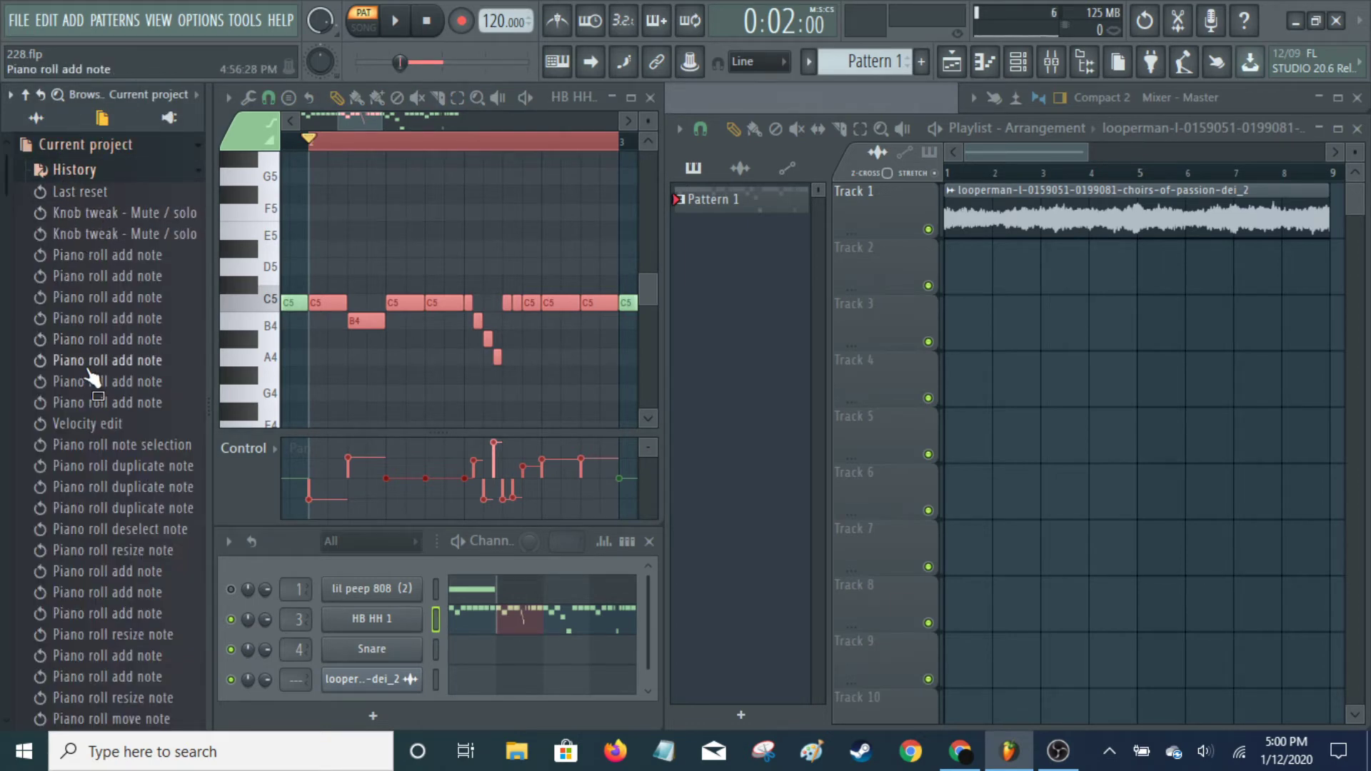
{"action": "left_click", "coordinate": [101, 423]}
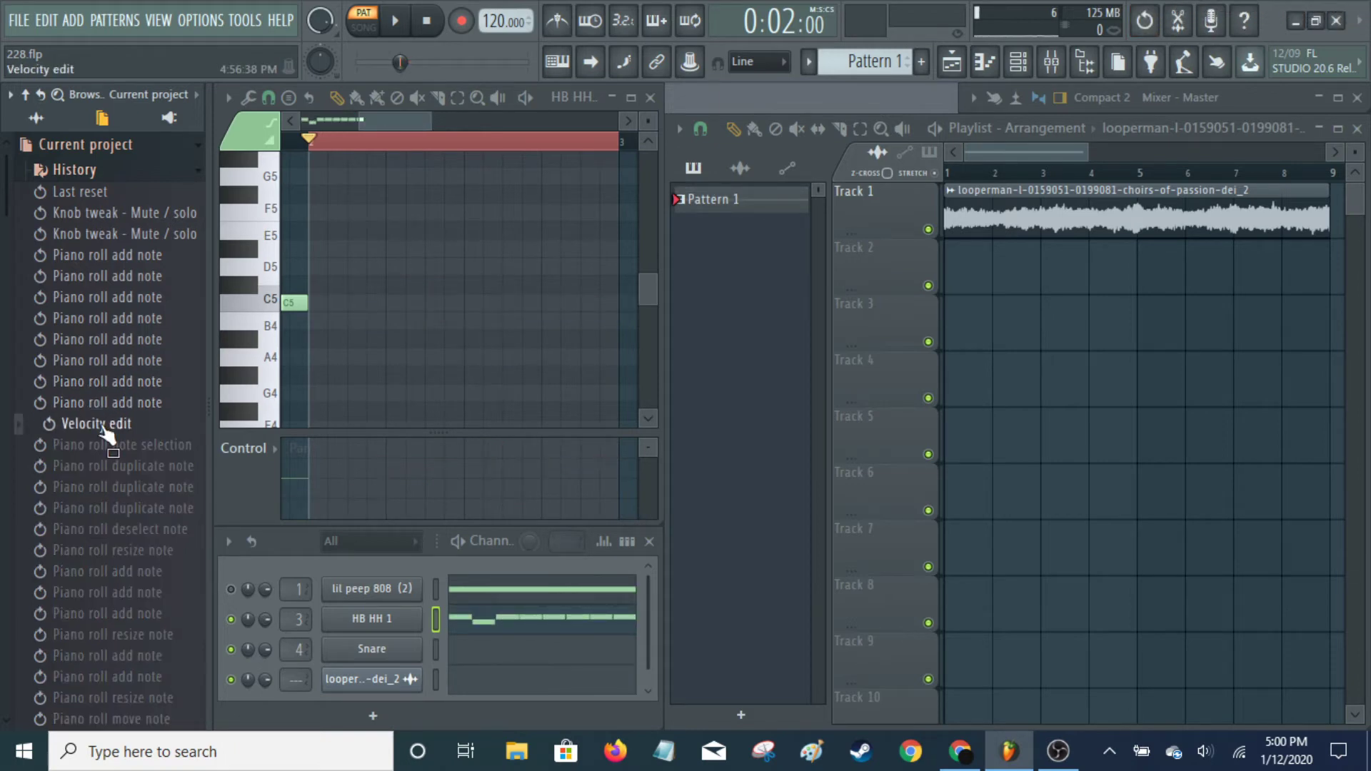
{"action": "left_click", "coordinate": [127, 400]}
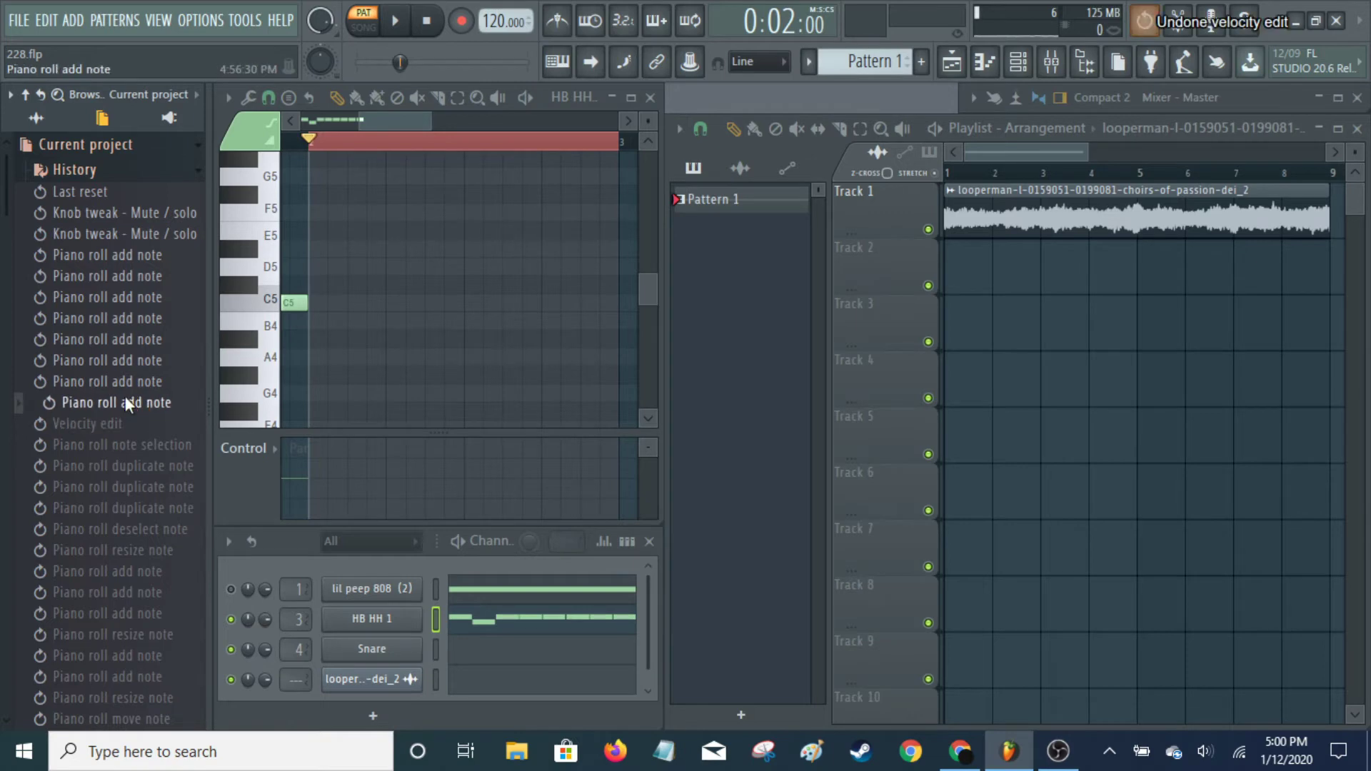
{"action": "left_click", "coordinate": [133, 443]}
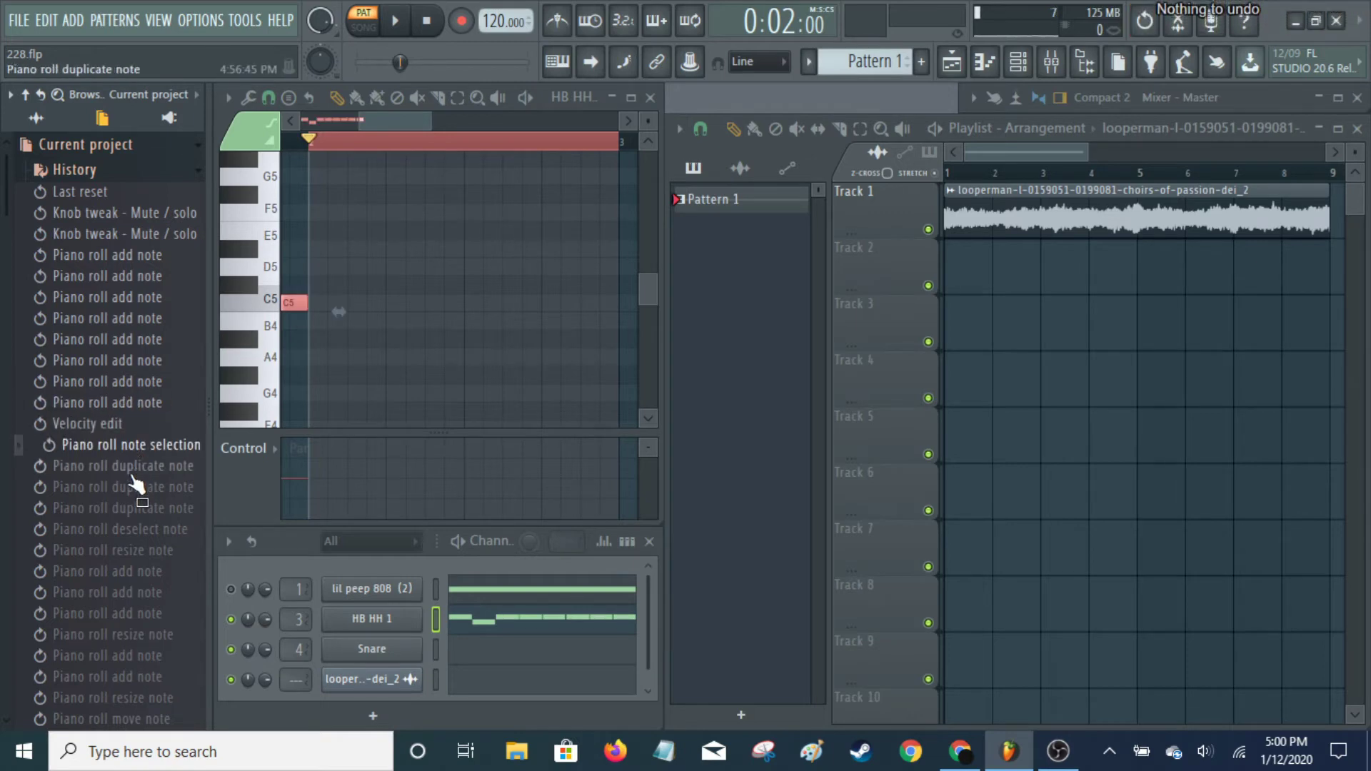
{"action": "left_click", "coordinate": [133, 472]}
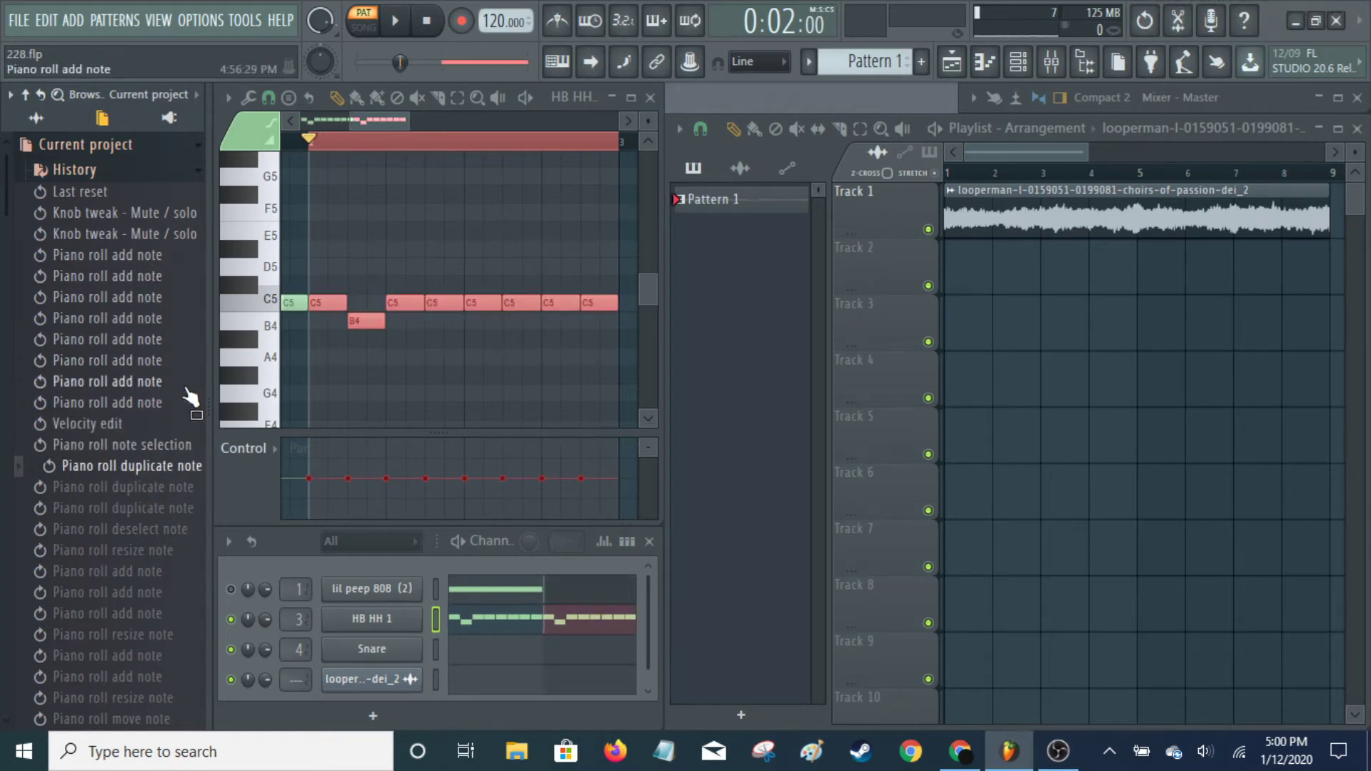
{"action": "left_click", "coordinate": [98, 172]}
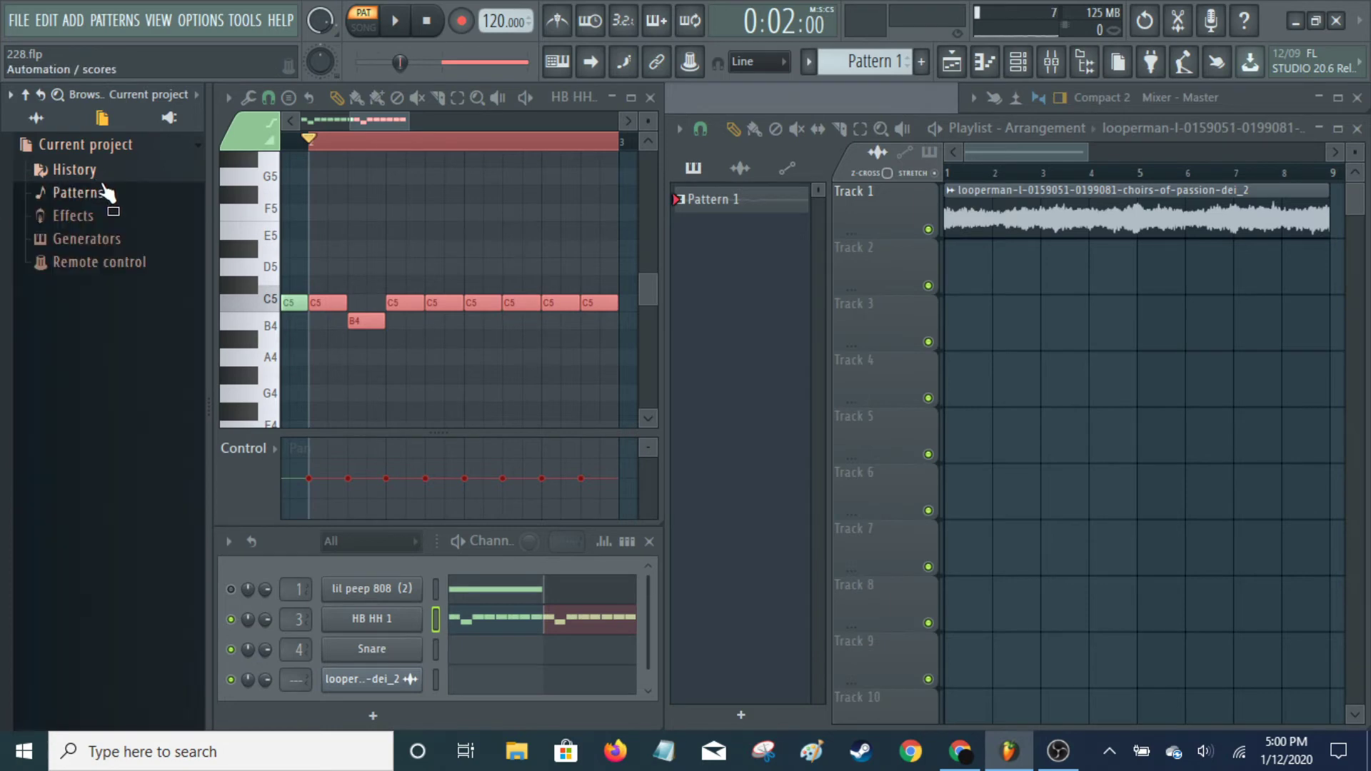
- Set the piano roll event lane to show Channel panning for HB HH 1
{"action": "left_click", "coordinate": [239, 450]}
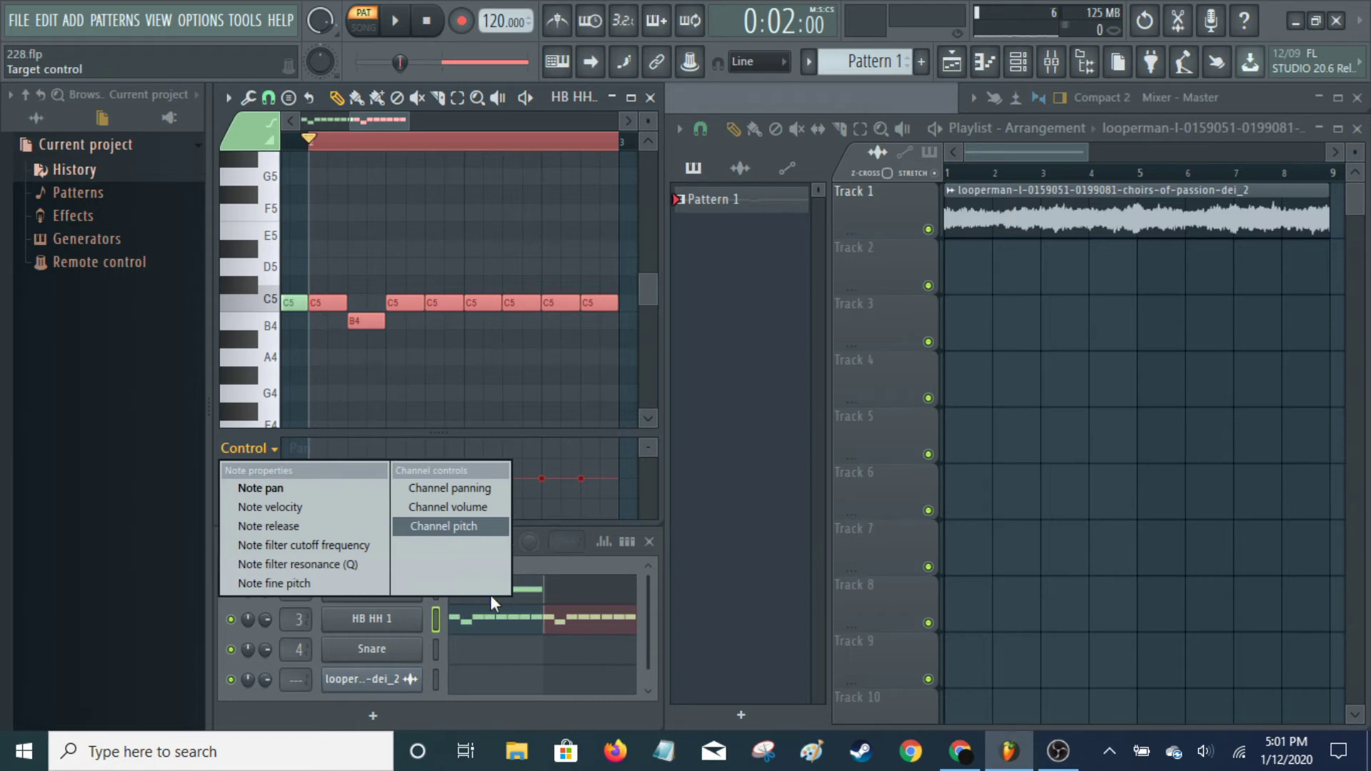
{"action": "left_click", "coordinate": [482, 490]}
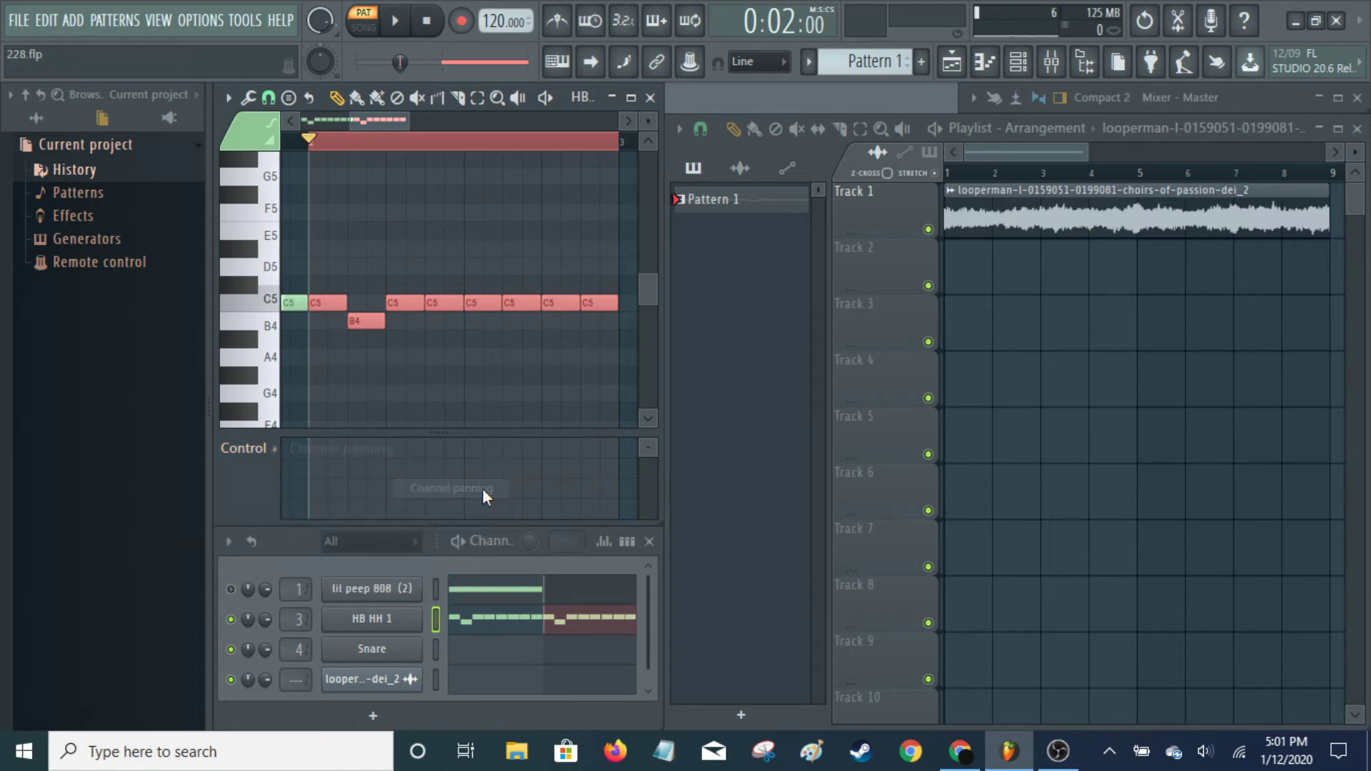
{"action": "mouse_move", "coordinate": [333, 476]}
{"action": "left_mouse_down"}
{"action": "mouse_move", "coordinate": [367, 455]}
{"action": "mouse_move", "coordinate": [377, 511]}
{"action": "mouse_move", "coordinate": [401, 472]}
{"action": "mouse_move", "coordinate": [432, 469]}
{"action": "mouse_move", "coordinate": [442, 485]}
{"action": "mouse_move", "coordinate": [483, 471]}
{"action": "mouse_move", "coordinate": [519, 489]}
{"action": "mouse_move", "coordinate": [543, 469]}
{"action": "mouse_move", "coordinate": [554, 484]}
{"action": "mouse_move", "coordinate": [602, 484]}
{"action": "left_mouse_up"}
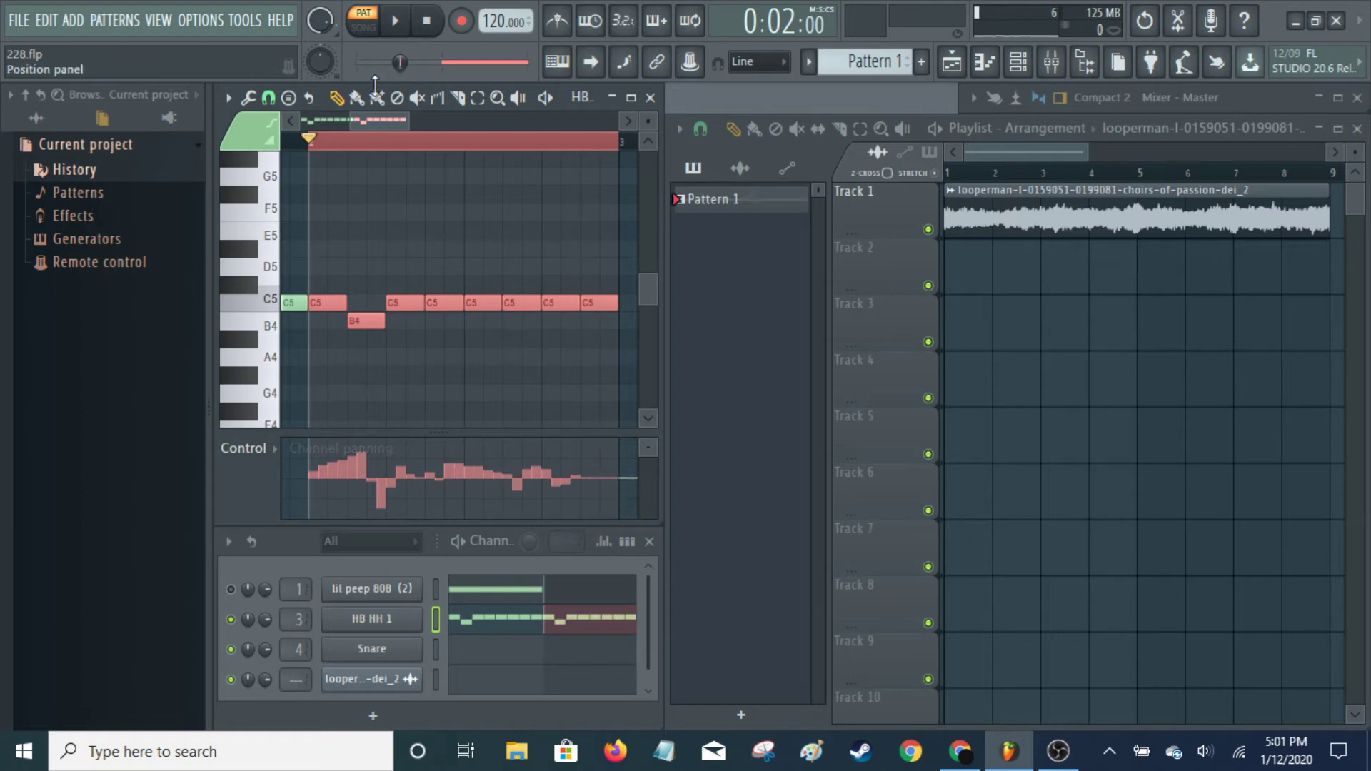
{"action": "left_click_drag", "start_coordinate": [383, 117], "coordinate": [501, 312]}
{"action": "scroll", "coordinate": [501, 313], "scroll_direction": "up", "scroll_amount": 8}
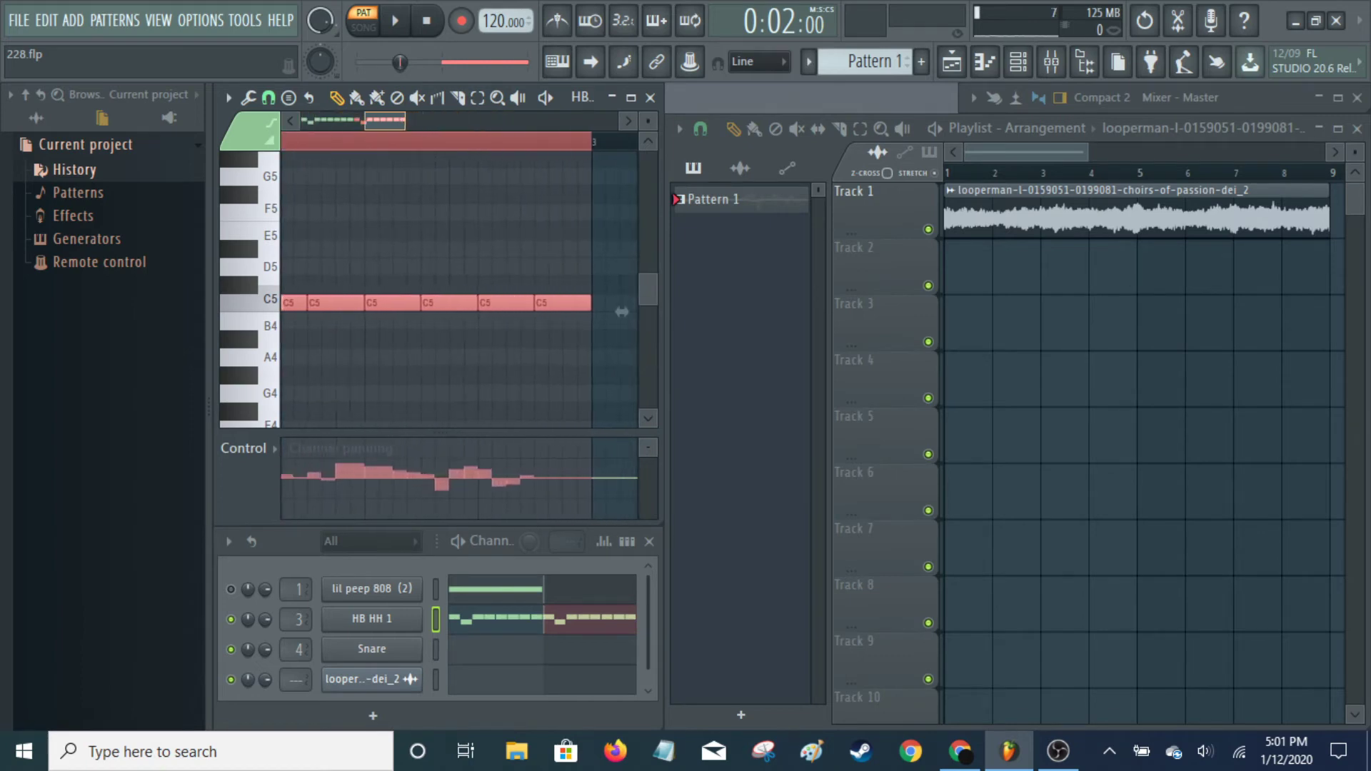
{"action": "scroll", "coordinate": [501, 312], "scroll_direction": "down", "scroll_amount": 5}
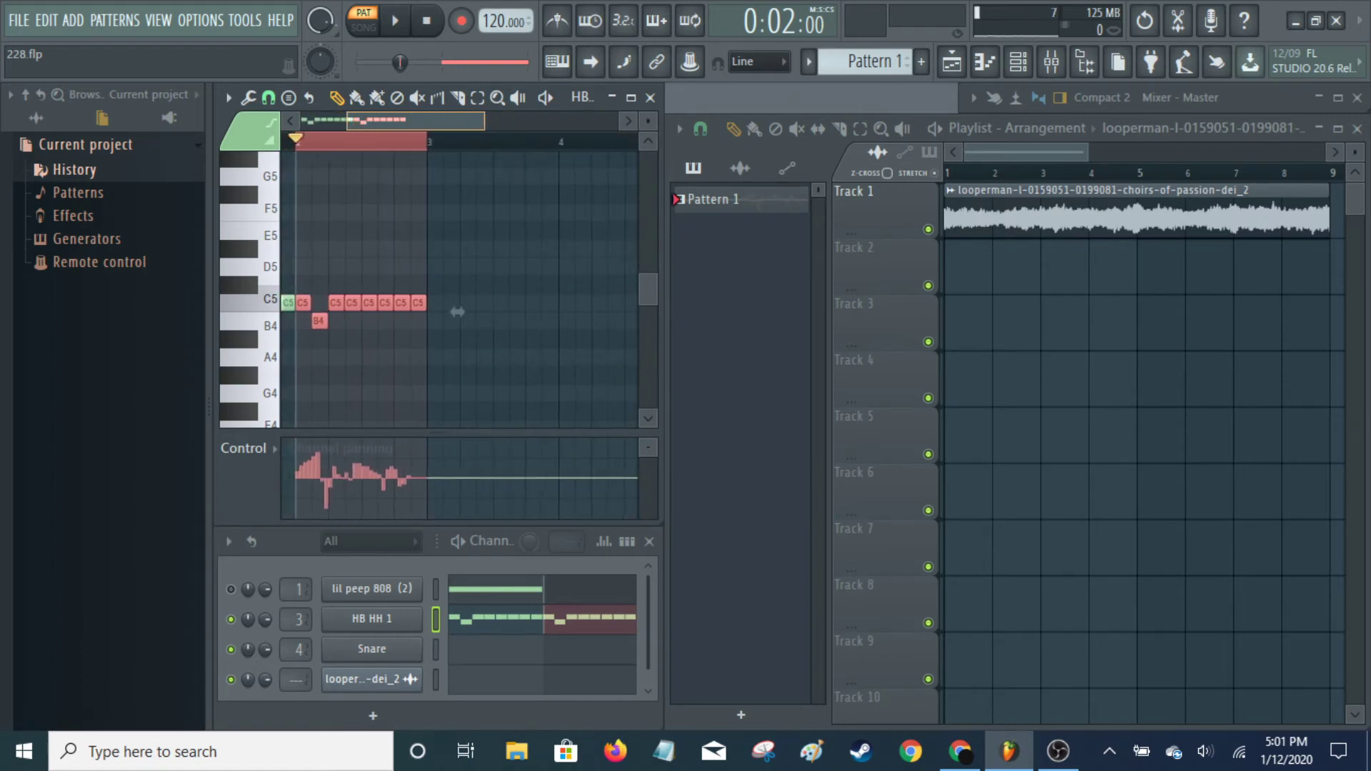
{"action": "scroll", "coordinate": [617, 312], "scroll_direction": "up", "scroll_amount": 4}
{"action": "scroll", "coordinate": [607, 312], "scroll_direction": "down", "scroll_amount": 4}
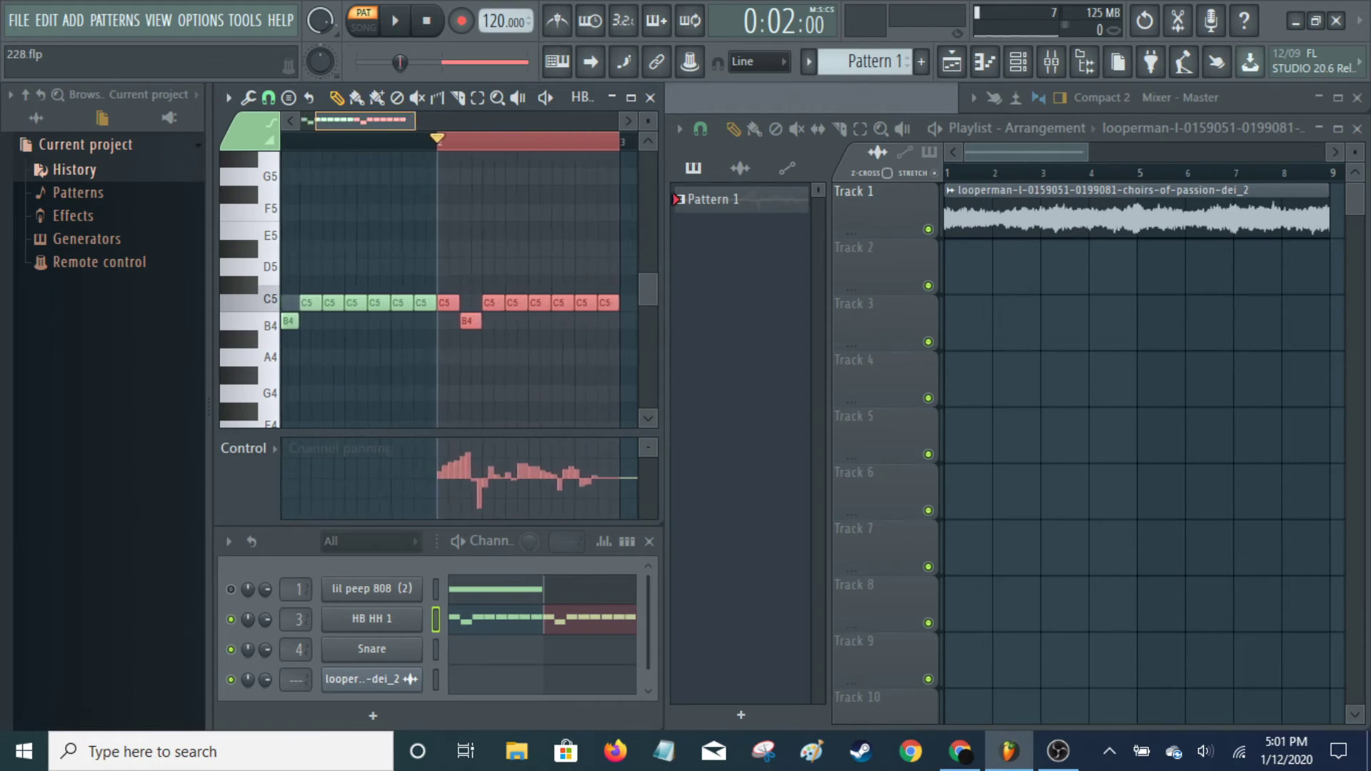
{"action": "scroll", "coordinate": [383, 118], "scroll_direction": "up", "scroll_amount": 2}
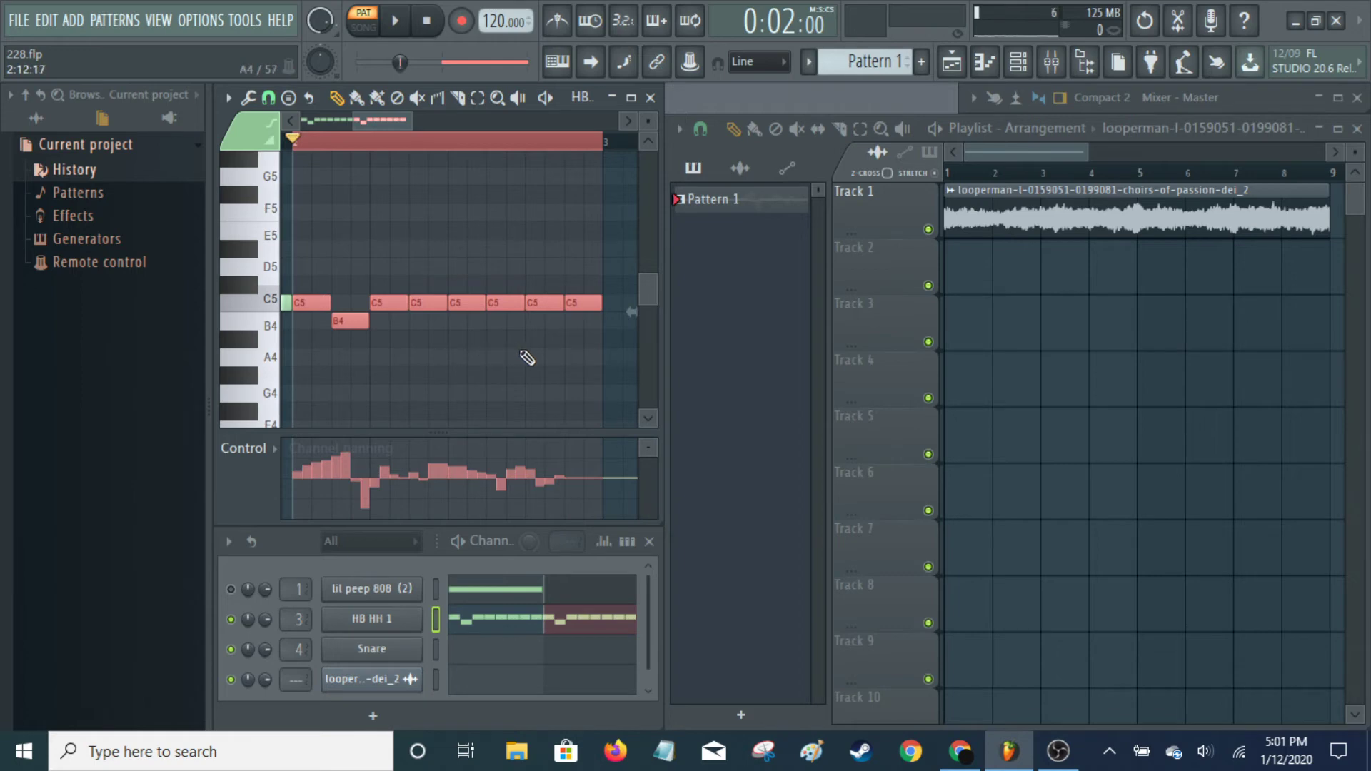
- Play and stop the pattern, then step through History back to an earlier note addition and redo to the duplication
{"action": "key", "text": "space"}
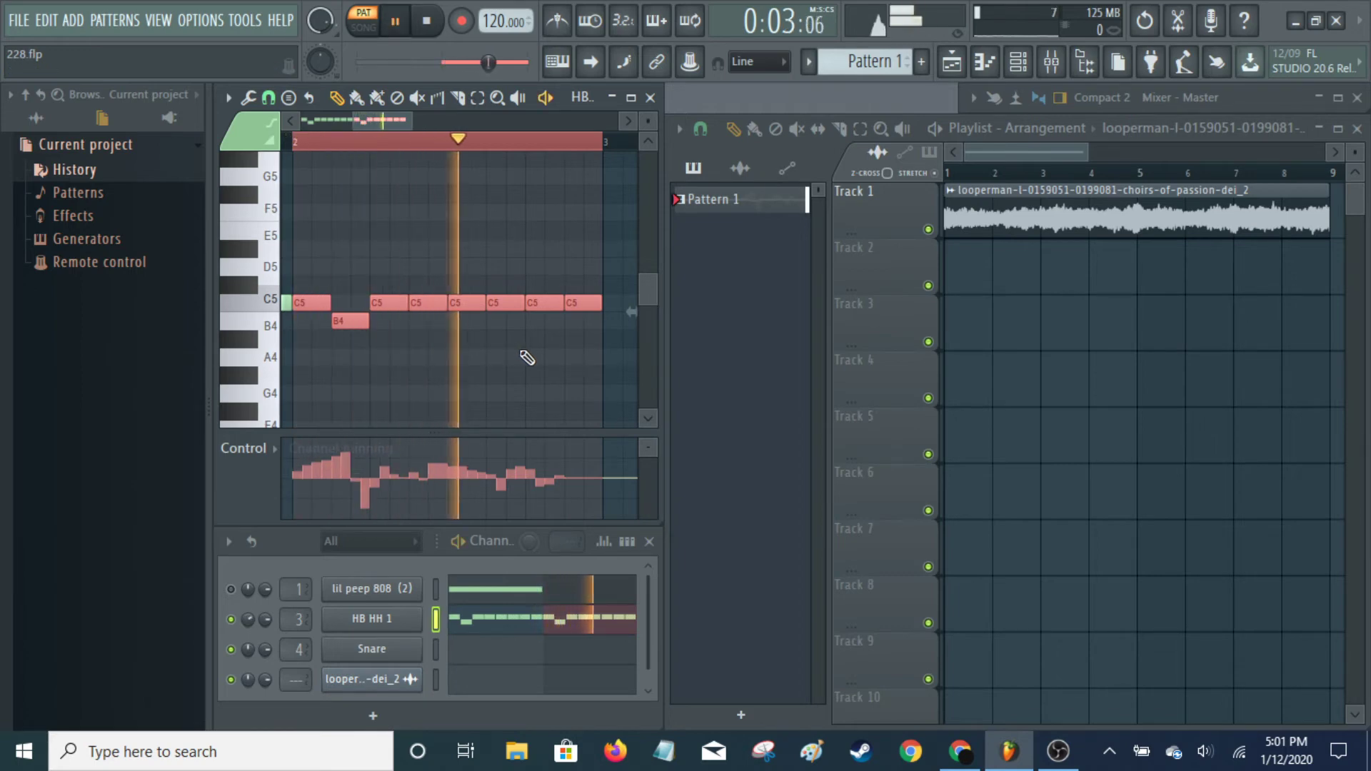
{"action": "key", "text": "space"}
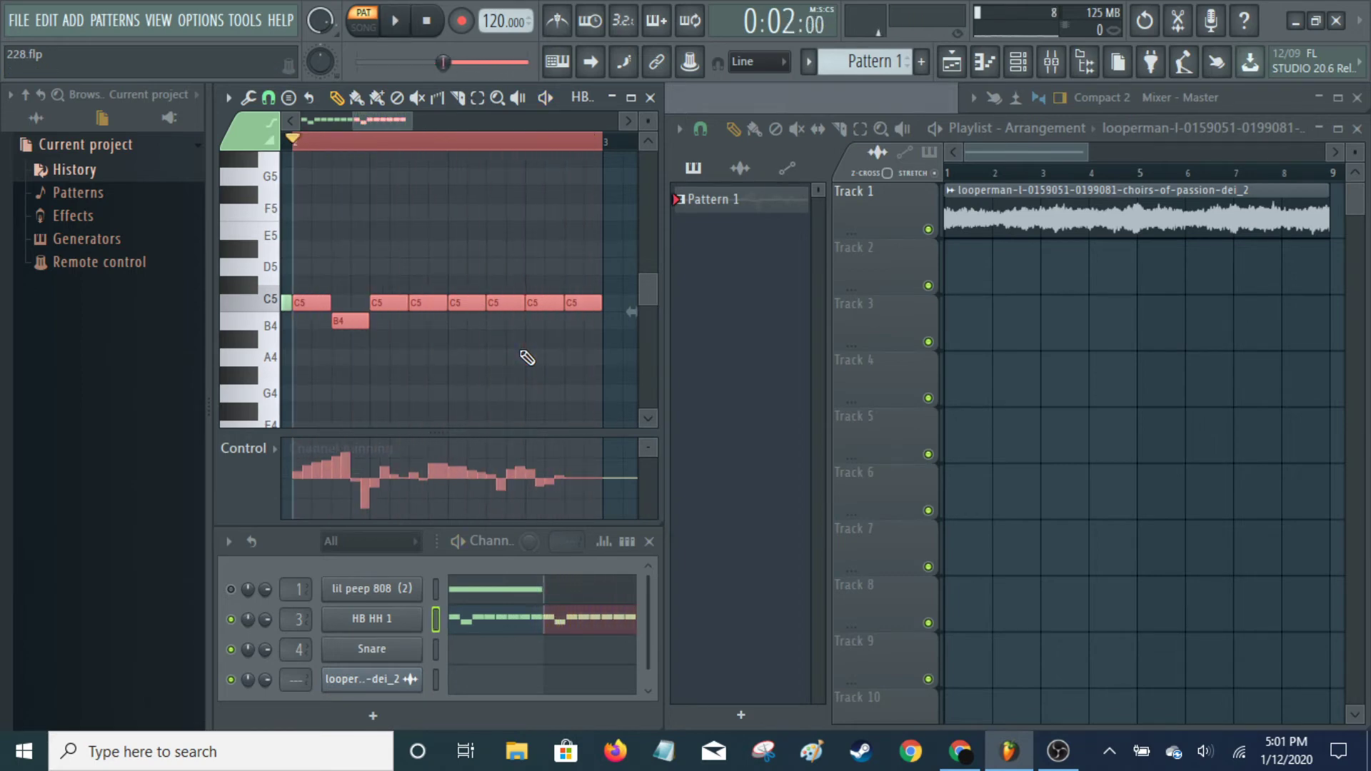
{"action": "left_click", "coordinate": [86, 177]}
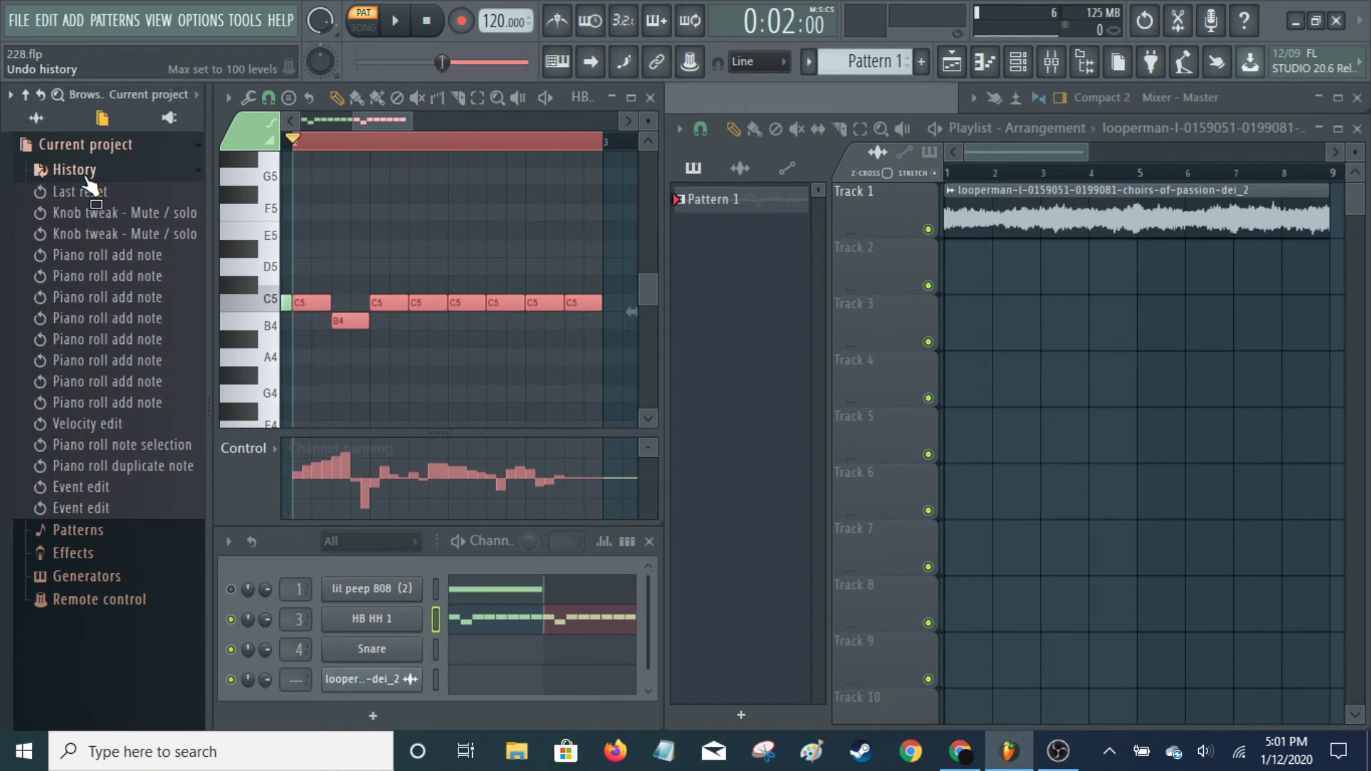
{"action": "left_click", "coordinate": [139, 298]}
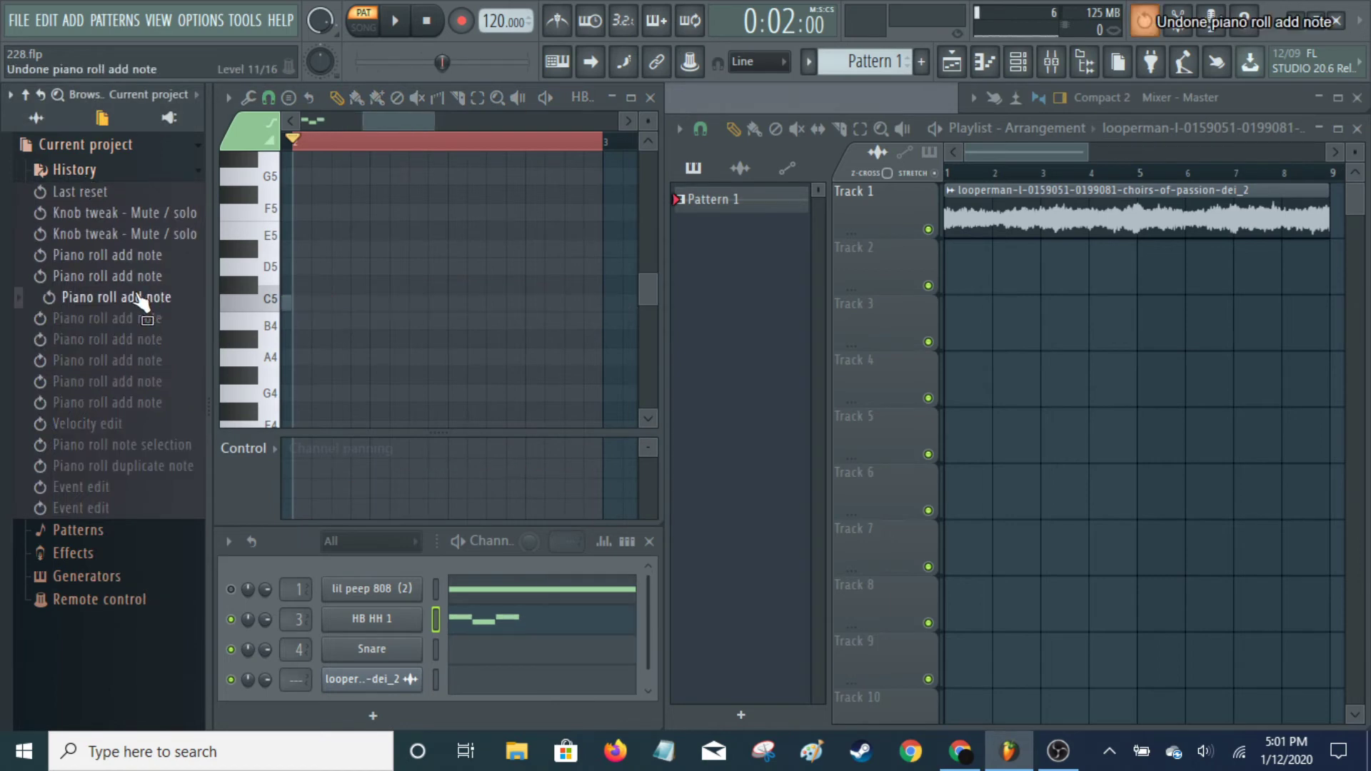
{"action": "left_click", "coordinate": [134, 402]}
{"action": "left_click", "coordinate": [132, 466]}
- Redo, then undo both panning edits, settling on 'Piano roll duplicate note', and collapse History
{"action": "left_click", "coordinate": [127, 487]}
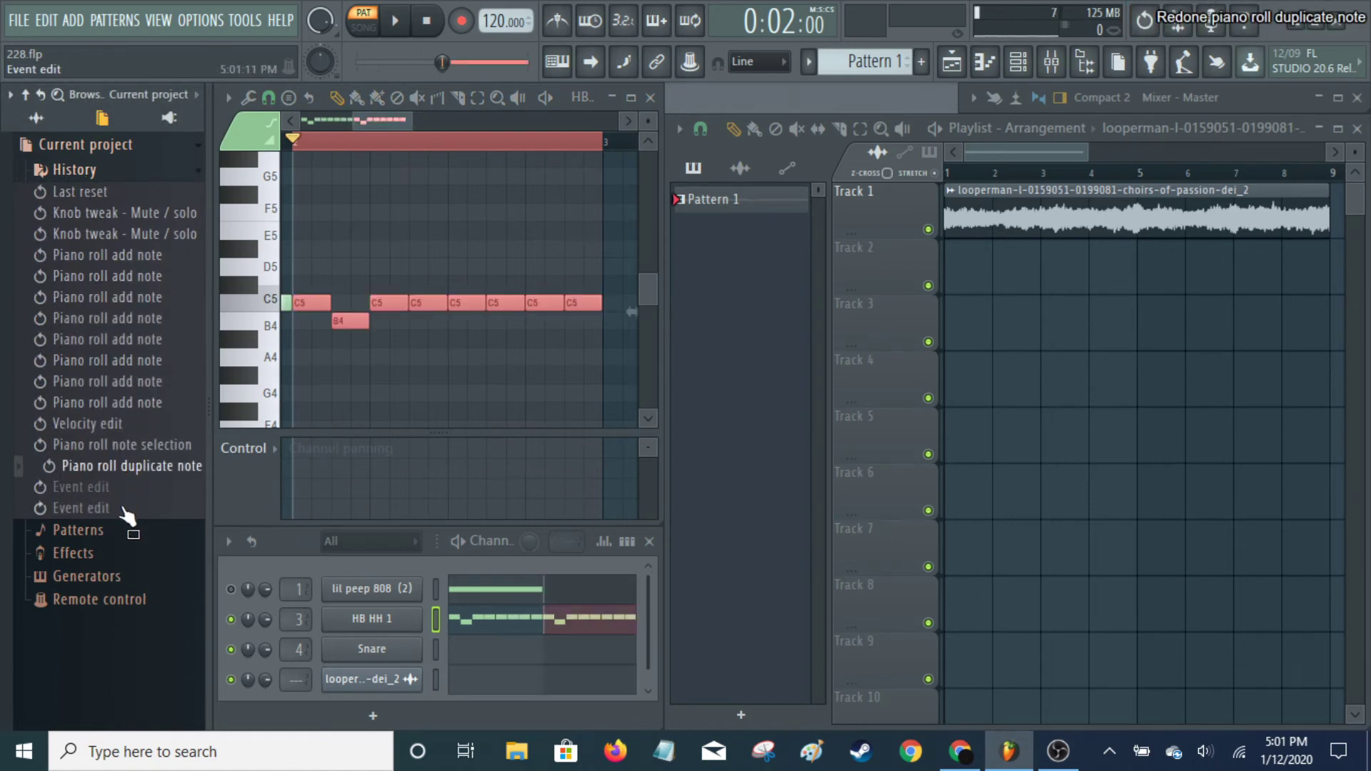
{"action": "left_click", "coordinate": [124, 509]}
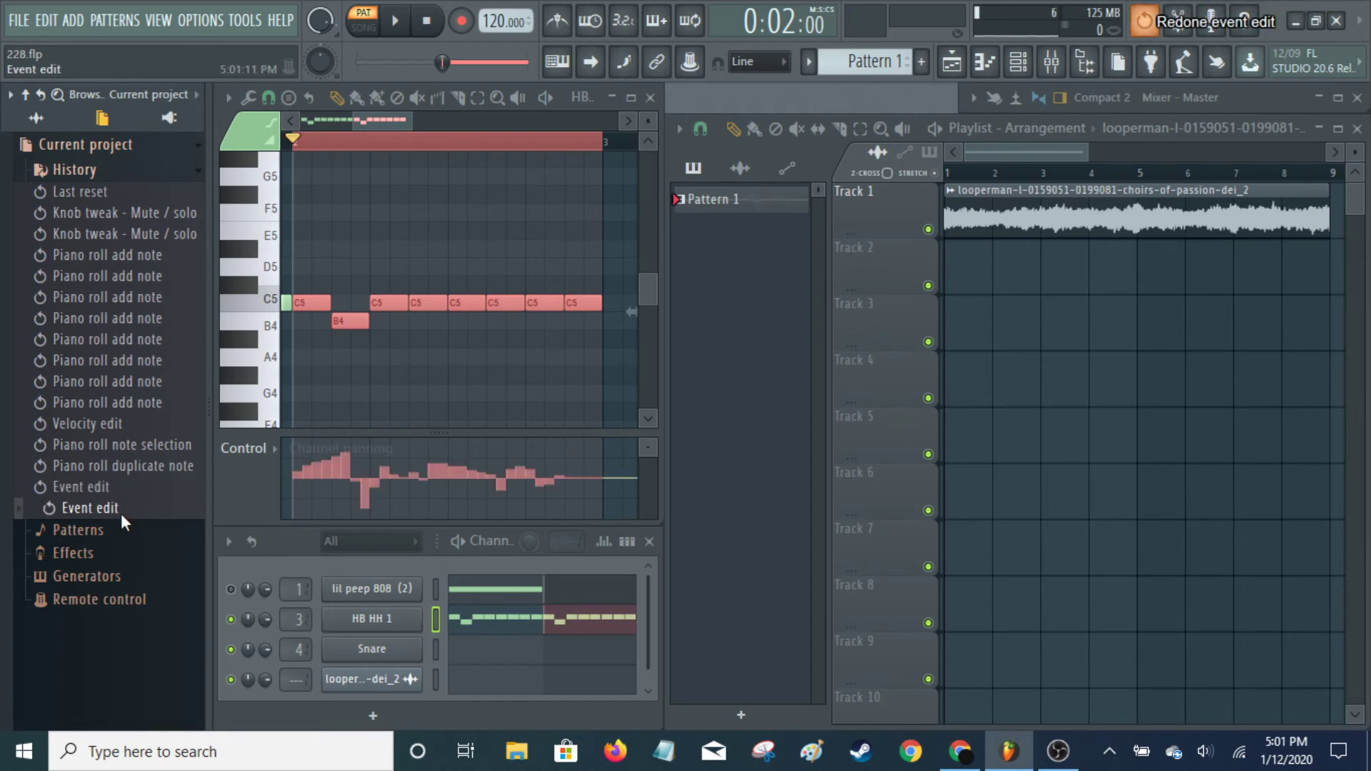
{"action": "left_click", "coordinate": [133, 466]}
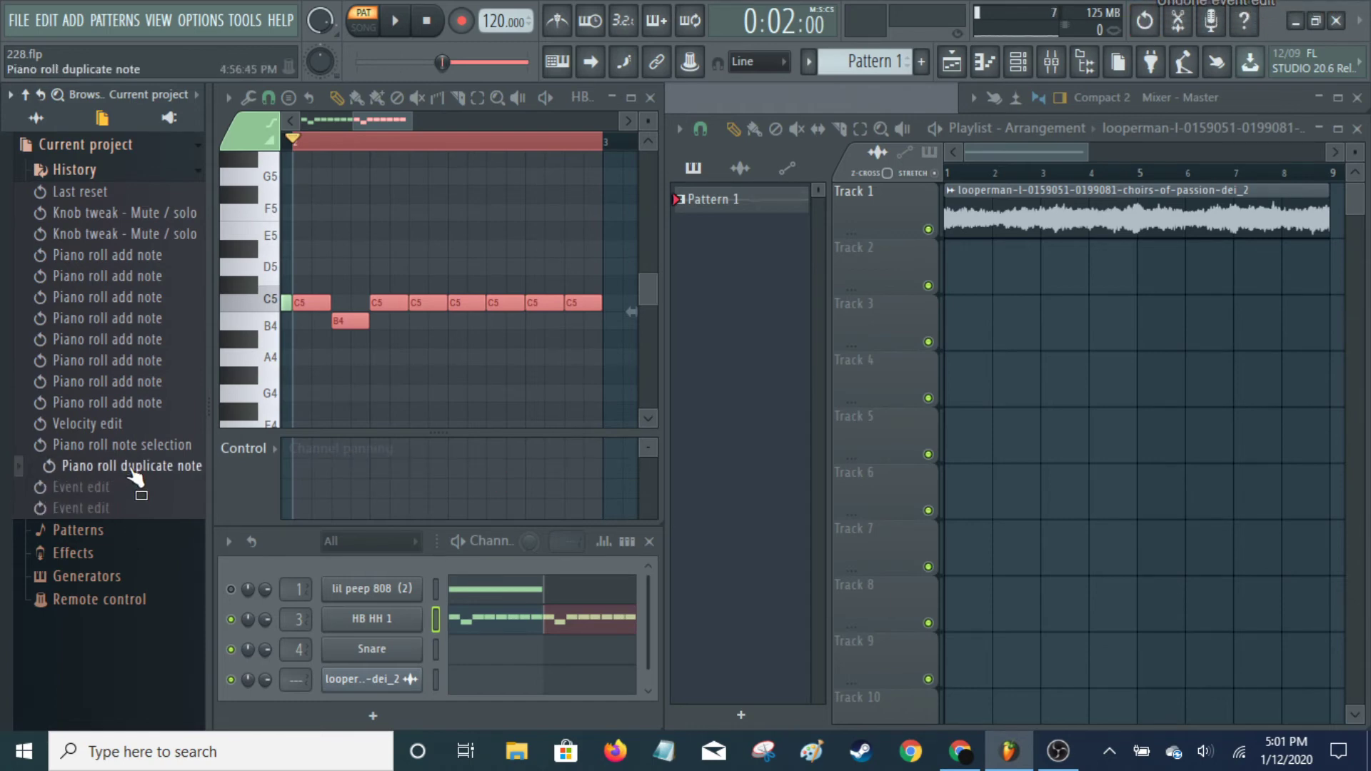
{"action": "left_click", "coordinate": [134, 445]}
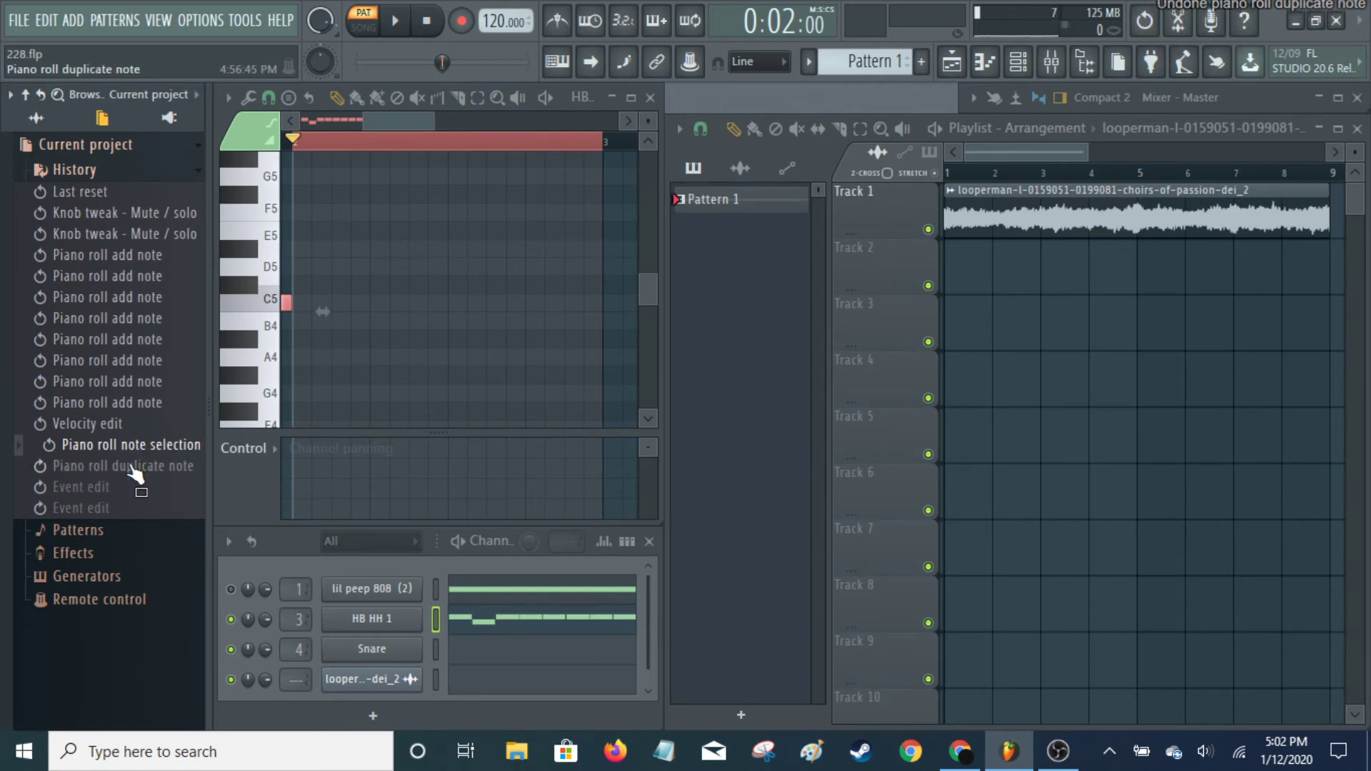
{"action": "left_click", "coordinate": [135, 470]}
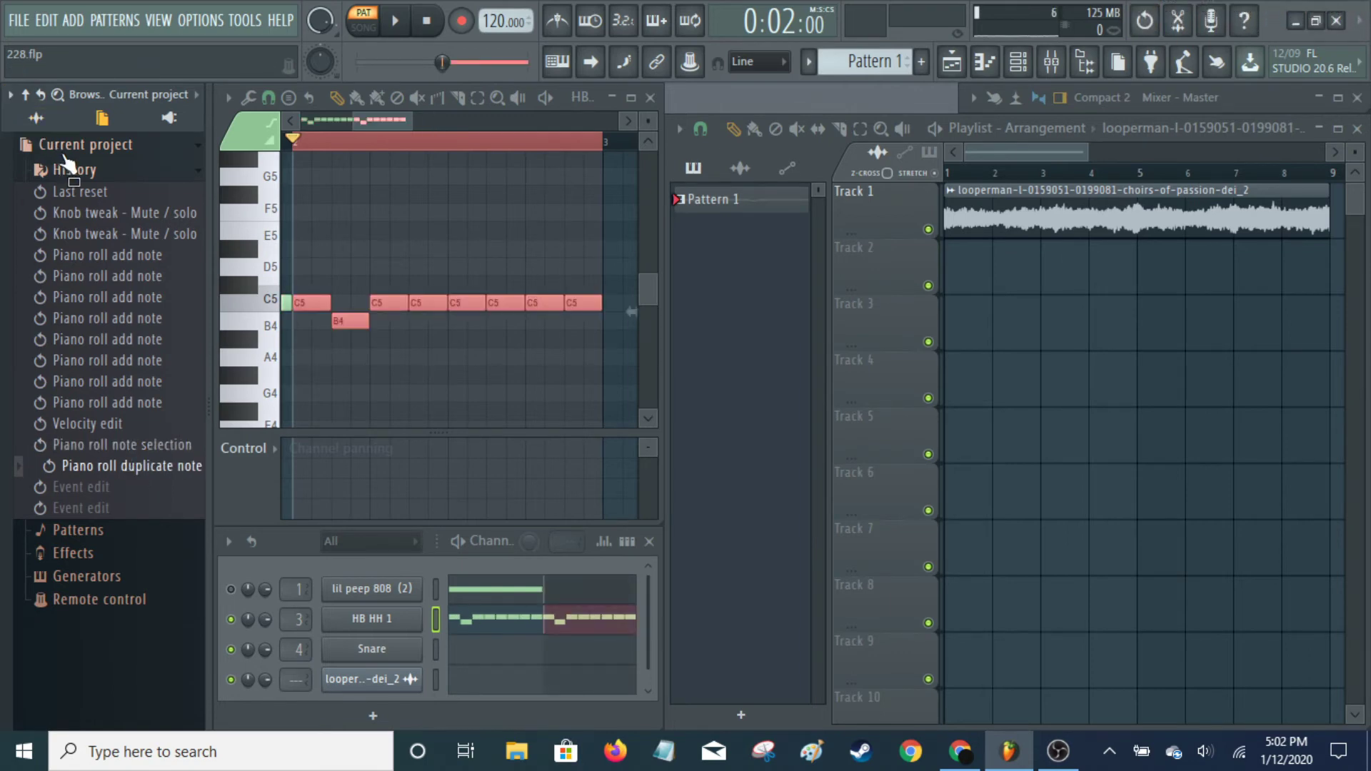
{"action": "left_click", "coordinate": [85, 171]}
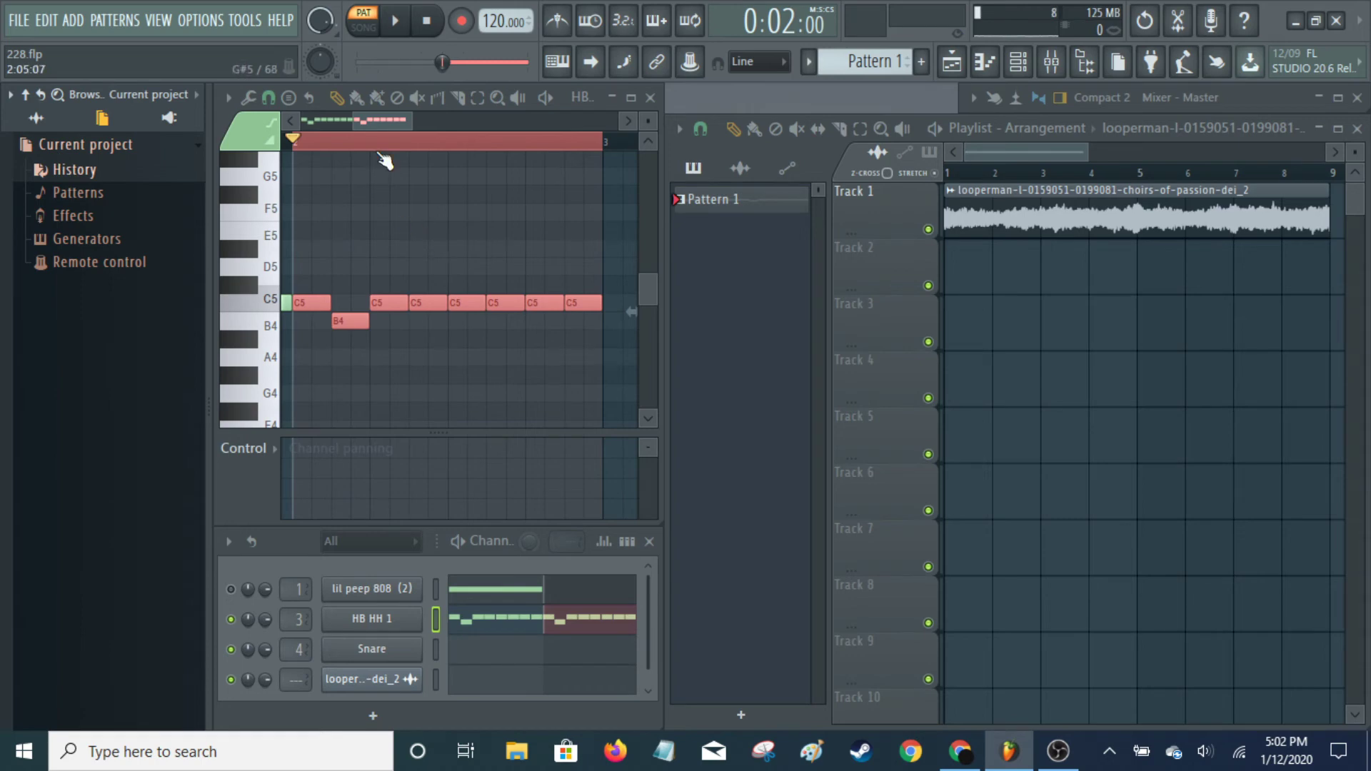
- Mute Track 1's looperman audio, clear the note time selection, and return the playhead to bar 1
{"action": "scroll", "coordinate": [370, 128], "scroll_direction": "down", "scroll_amount": 2}
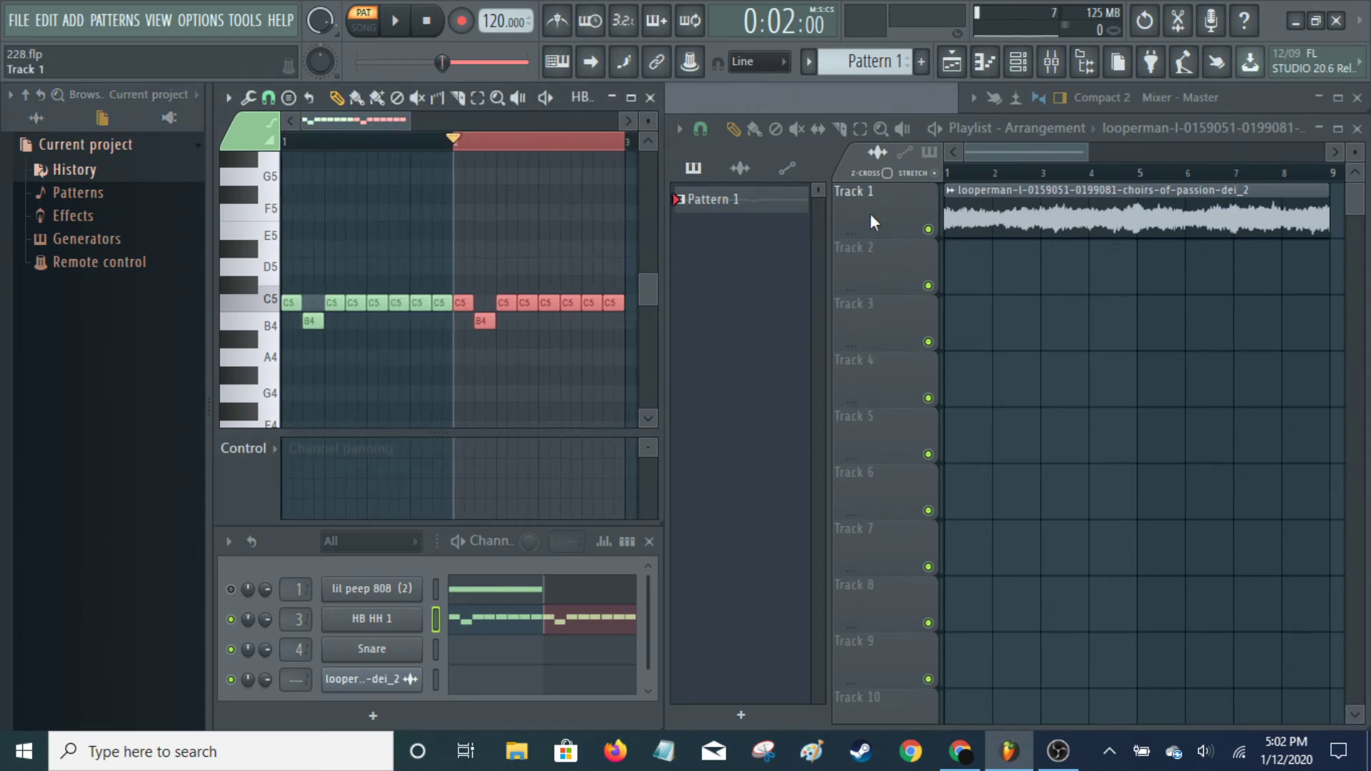
{"action": "left_click", "coordinate": [929, 229]}
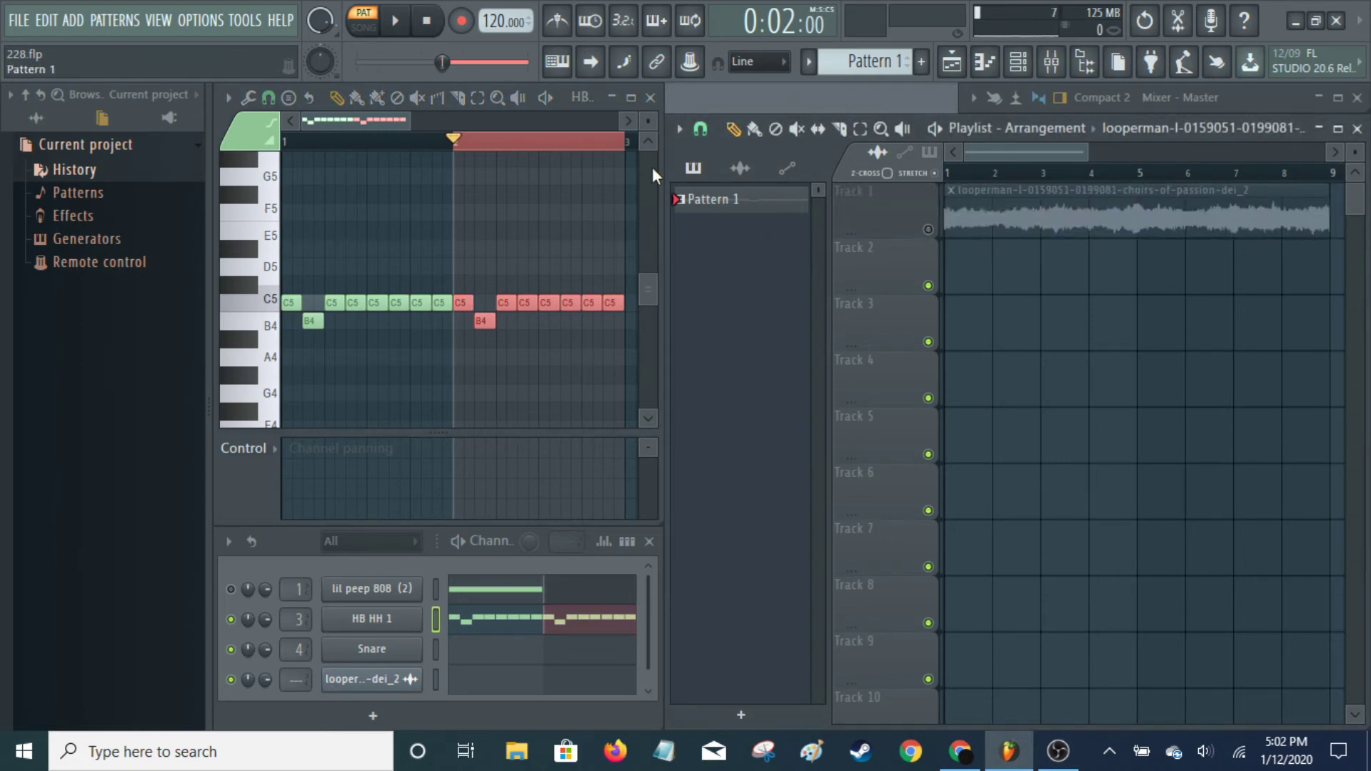
{"action": "left_click", "coordinate": [509, 152]}
{"action": "left_click_drag", "start_coordinate": [453, 143], "coordinate": [285, 143]}
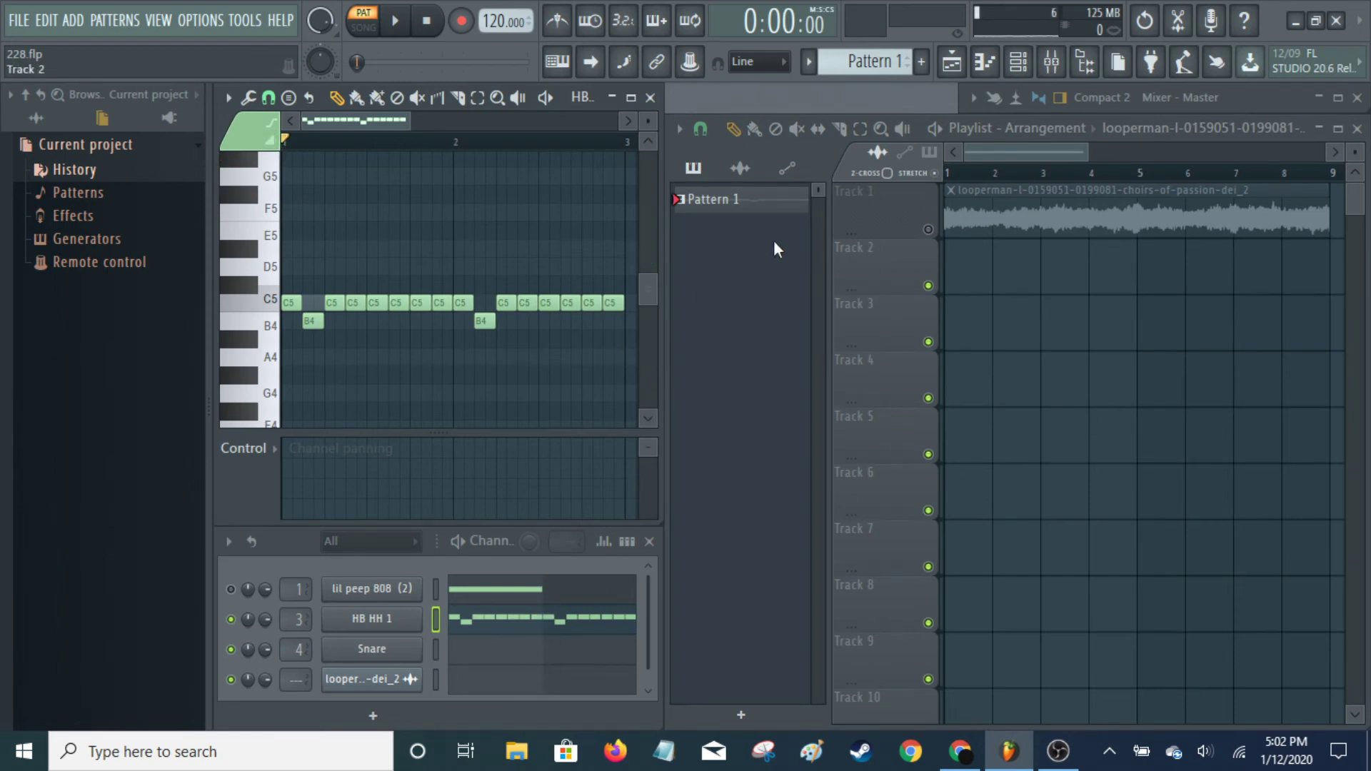
- Place Pattern 1 on Track 2 at bar 1, switch to song mode, and delete Track 1's looperman clip
{"action": "left_click", "coordinate": [773, 208]}
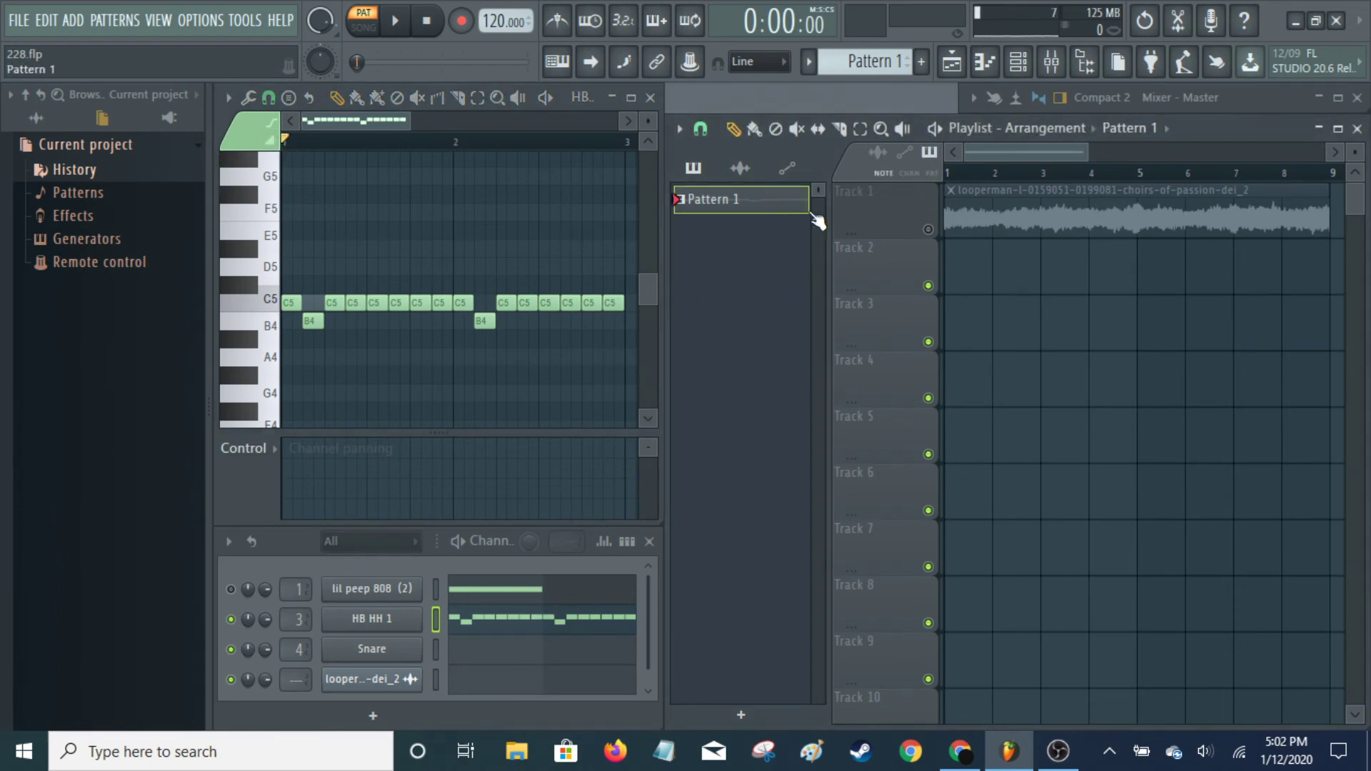
{"action": "left_click", "coordinate": [957, 271]}
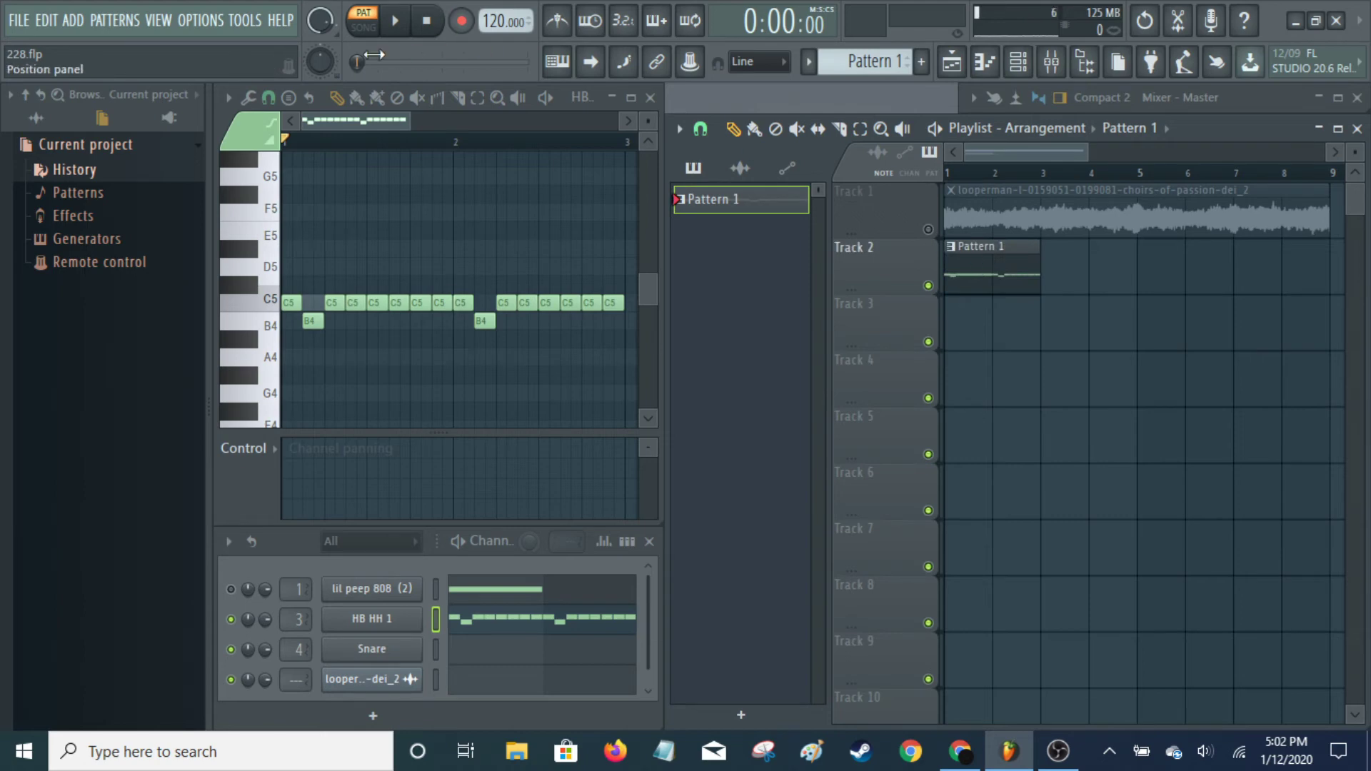
{"action": "left_click", "coordinate": [364, 27]}
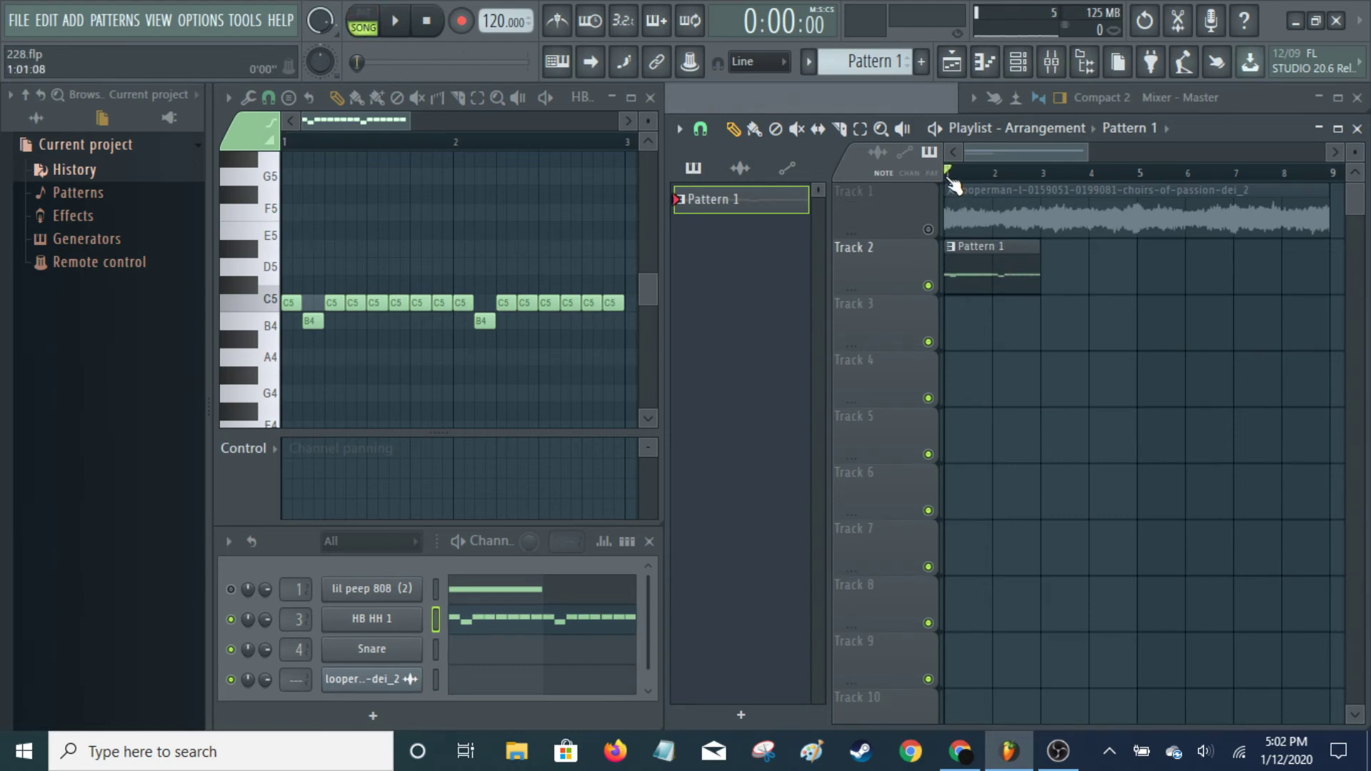
{"action": "left_click_drag", "start_coordinate": [969, 181], "coordinate": [1039, 181]}
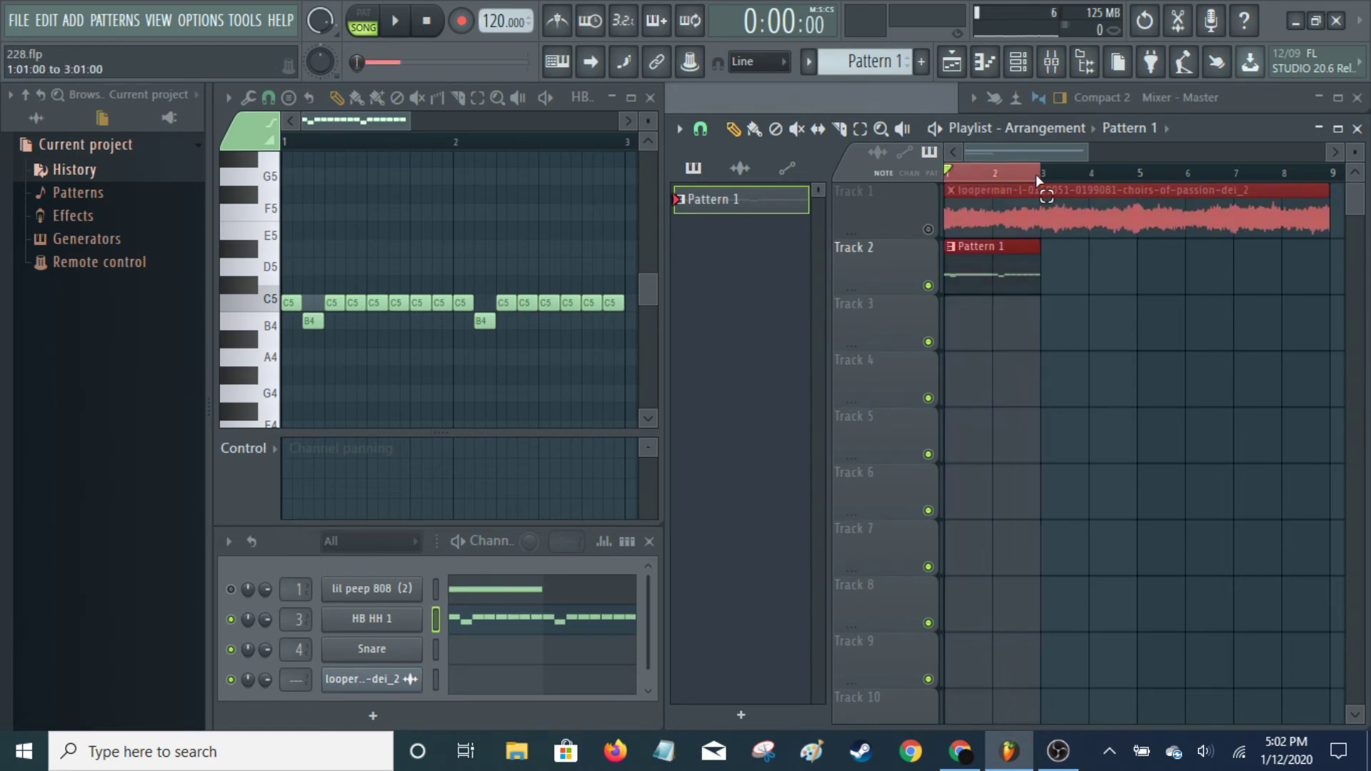
{"action": "right_click", "coordinate": [1034, 226]}
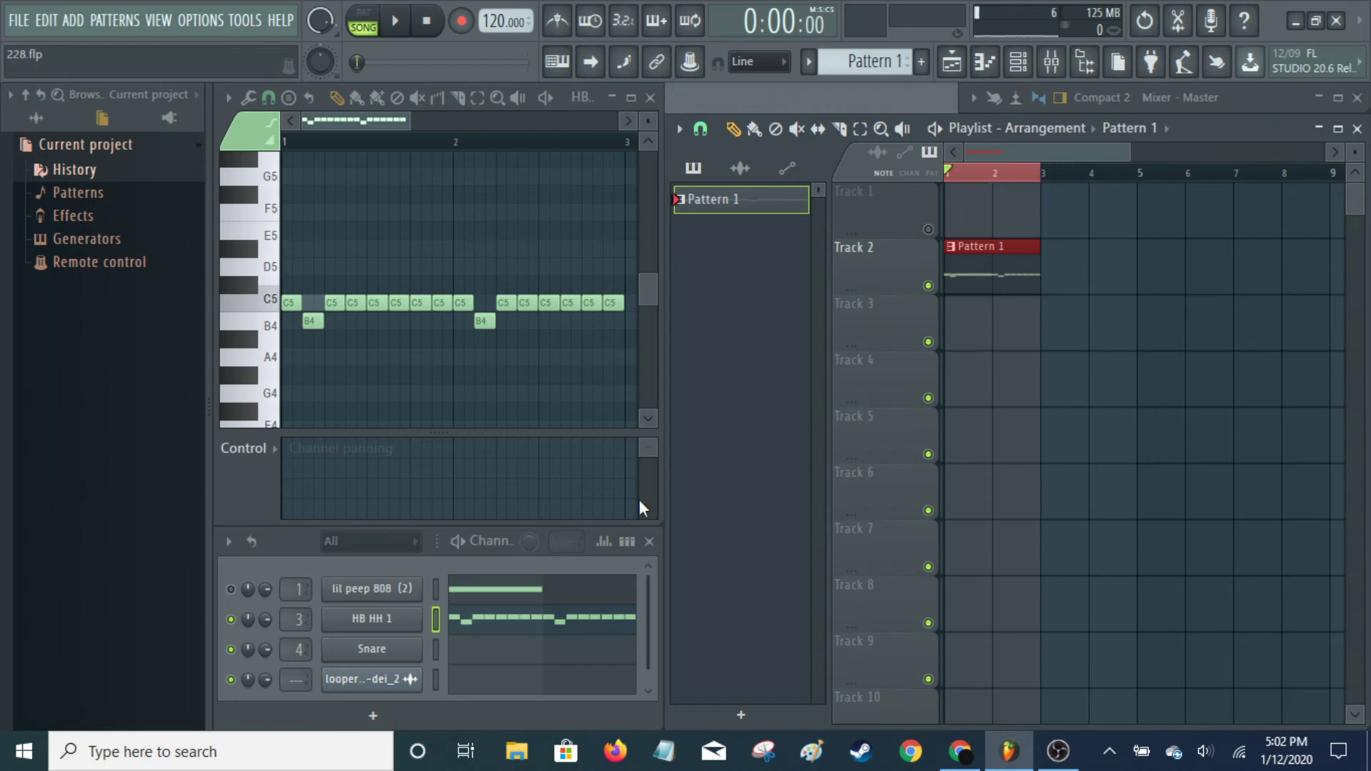
- Reset the HB HH 1 channel pan knob to its centred default
{"action": "left_click", "coordinate": [247, 616]}
{"action": "left_click_drag", "start_coordinate": [247, 619], "coordinate": [247, 619]}
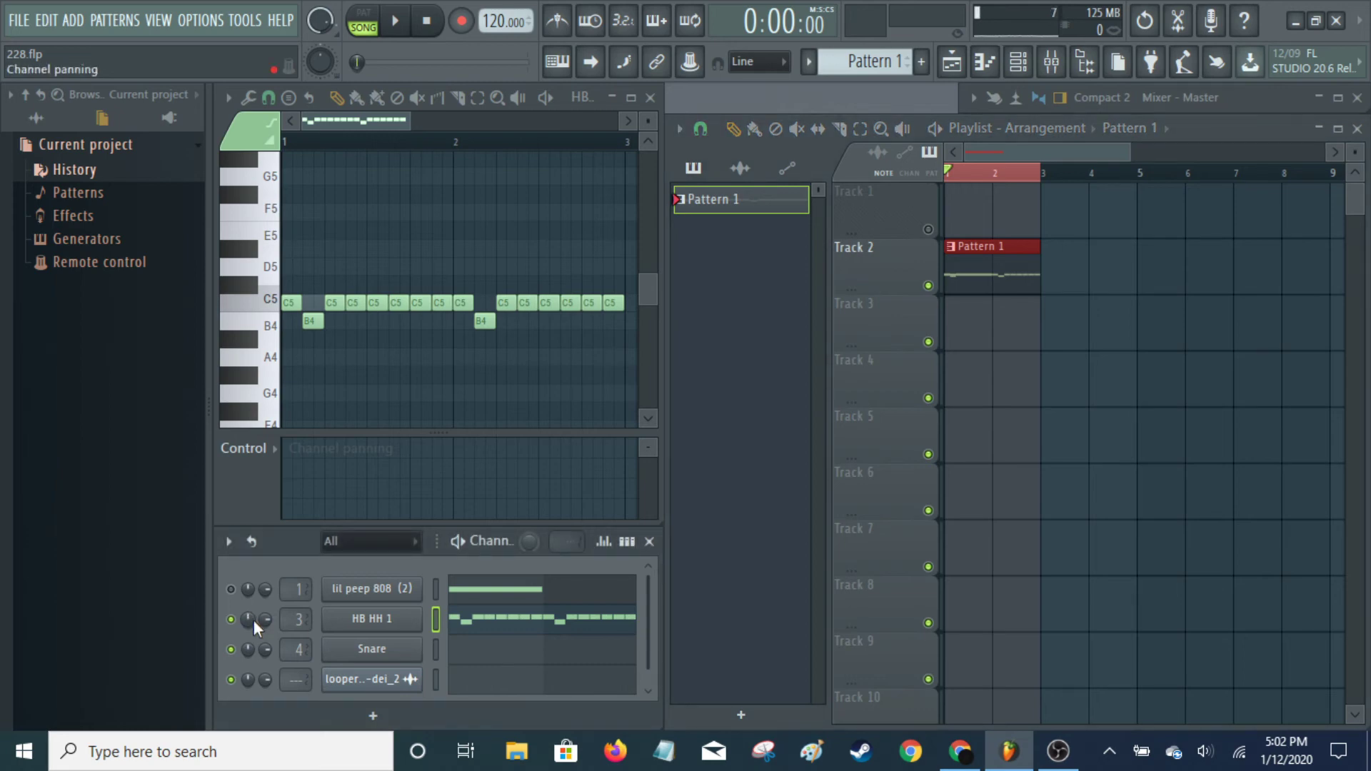
{"action": "right_click", "coordinate": [254, 619]}
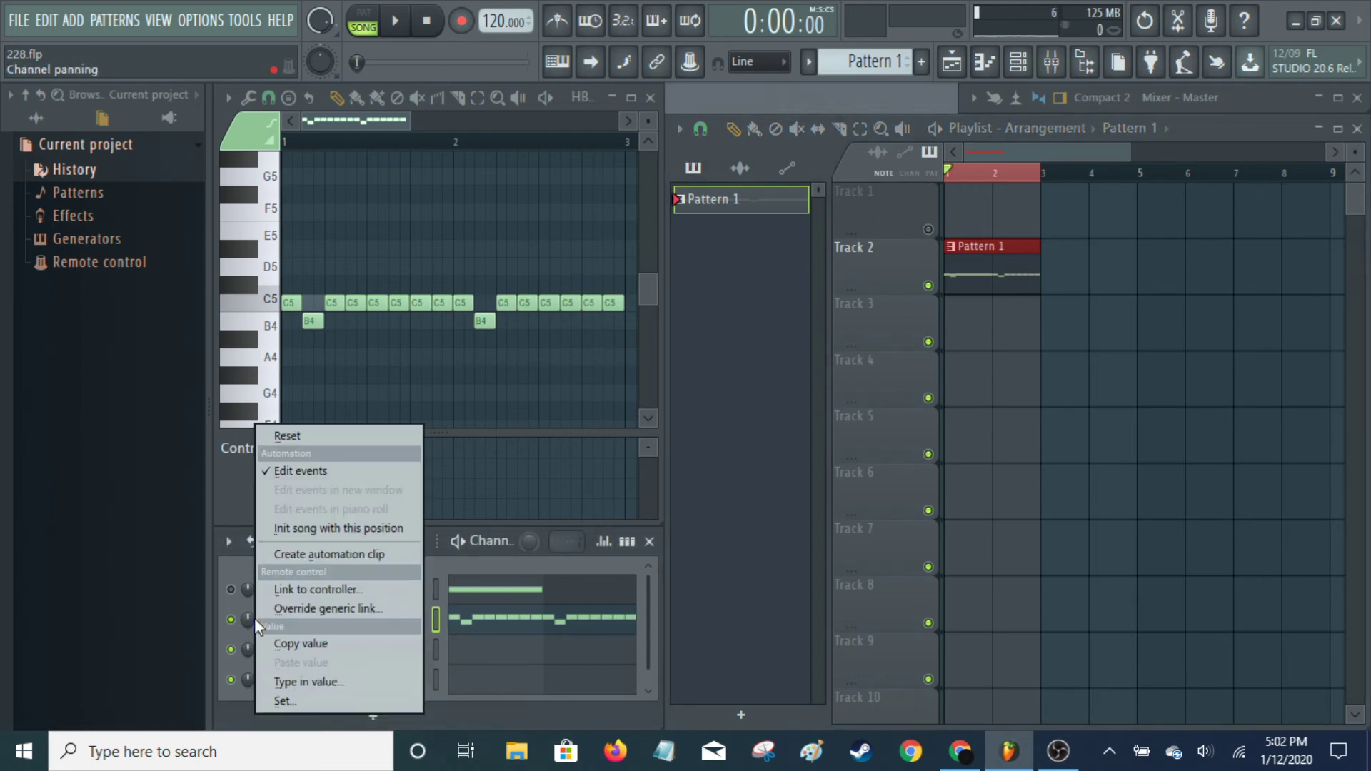
{"action": "left_click", "coordinate": [298, 433]}
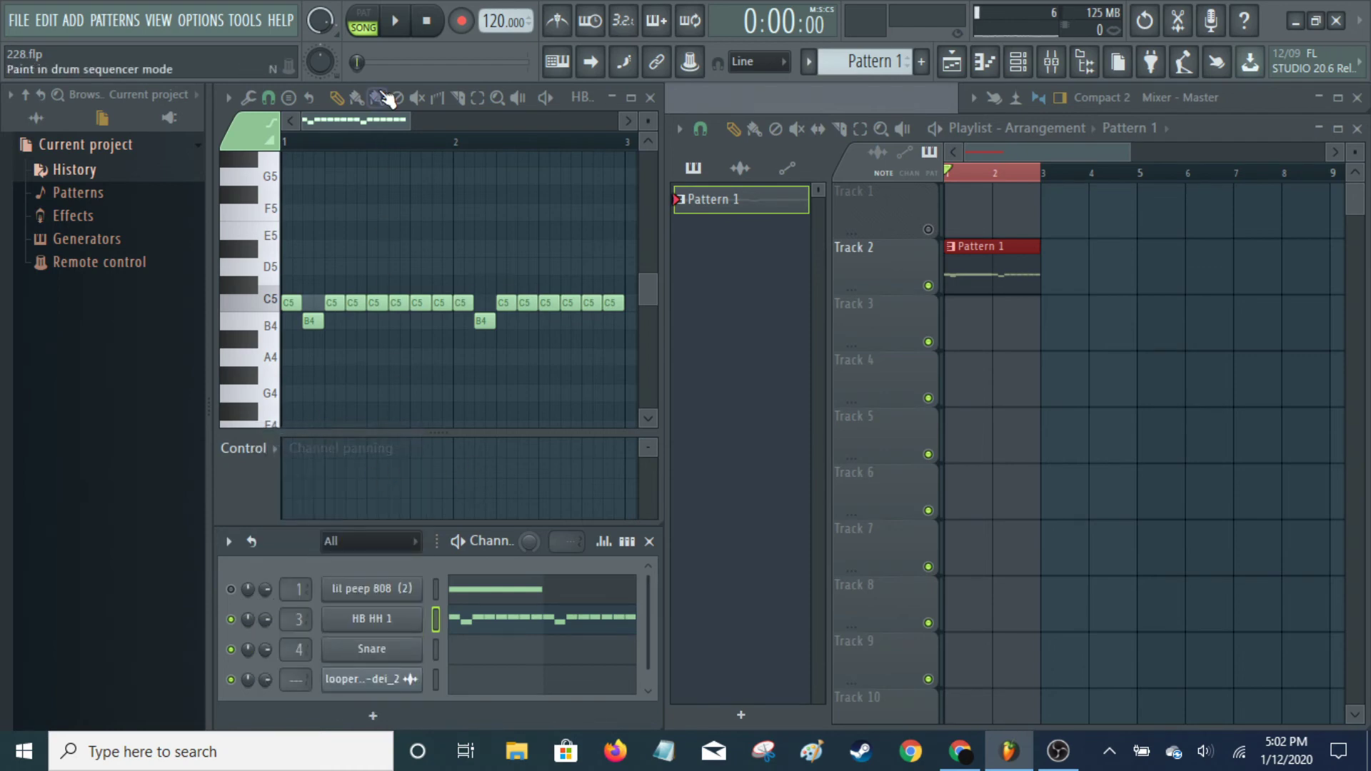
- Create an automation clip for HB HH 1 panning via Tools > Last tweaked
{"action": "left_click", "coordinate": [256, 21]}
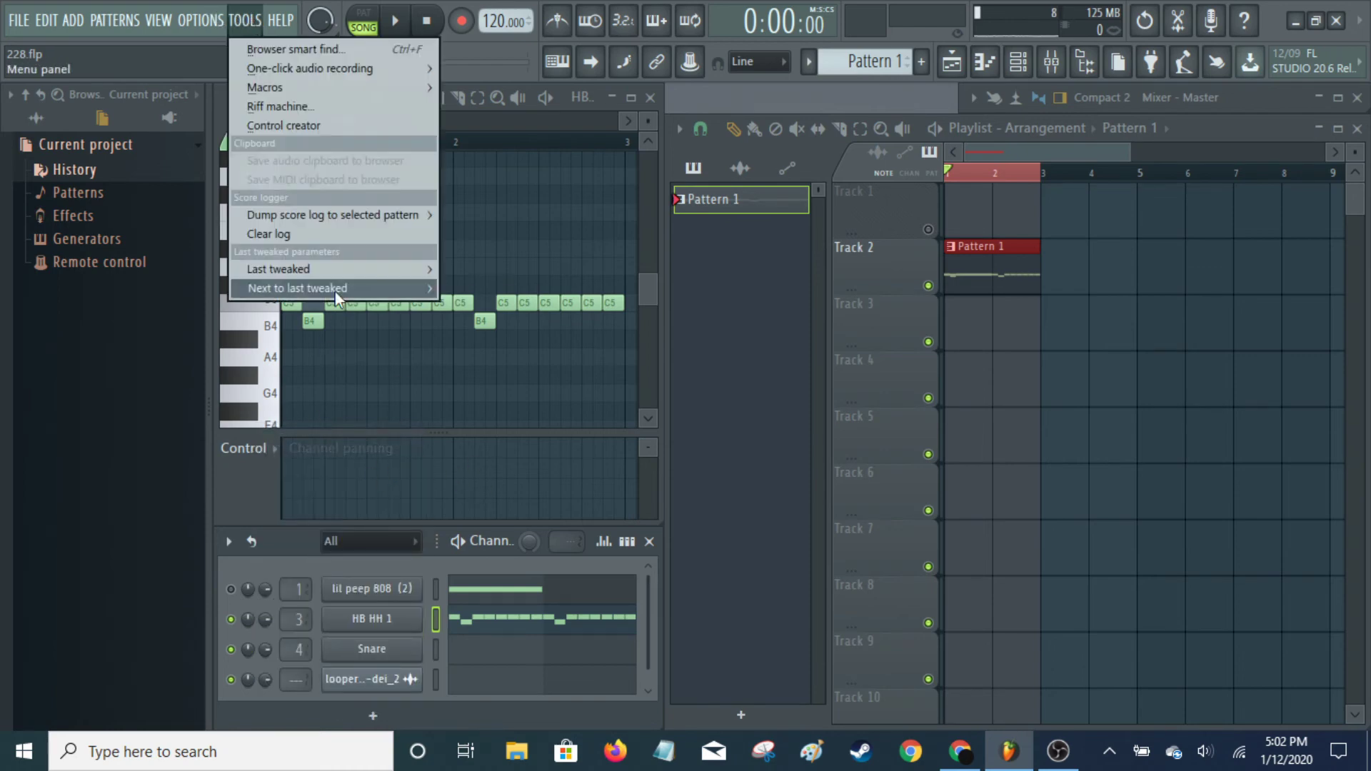
{"action": "mouse_move", "coordinate": [332, 267]}
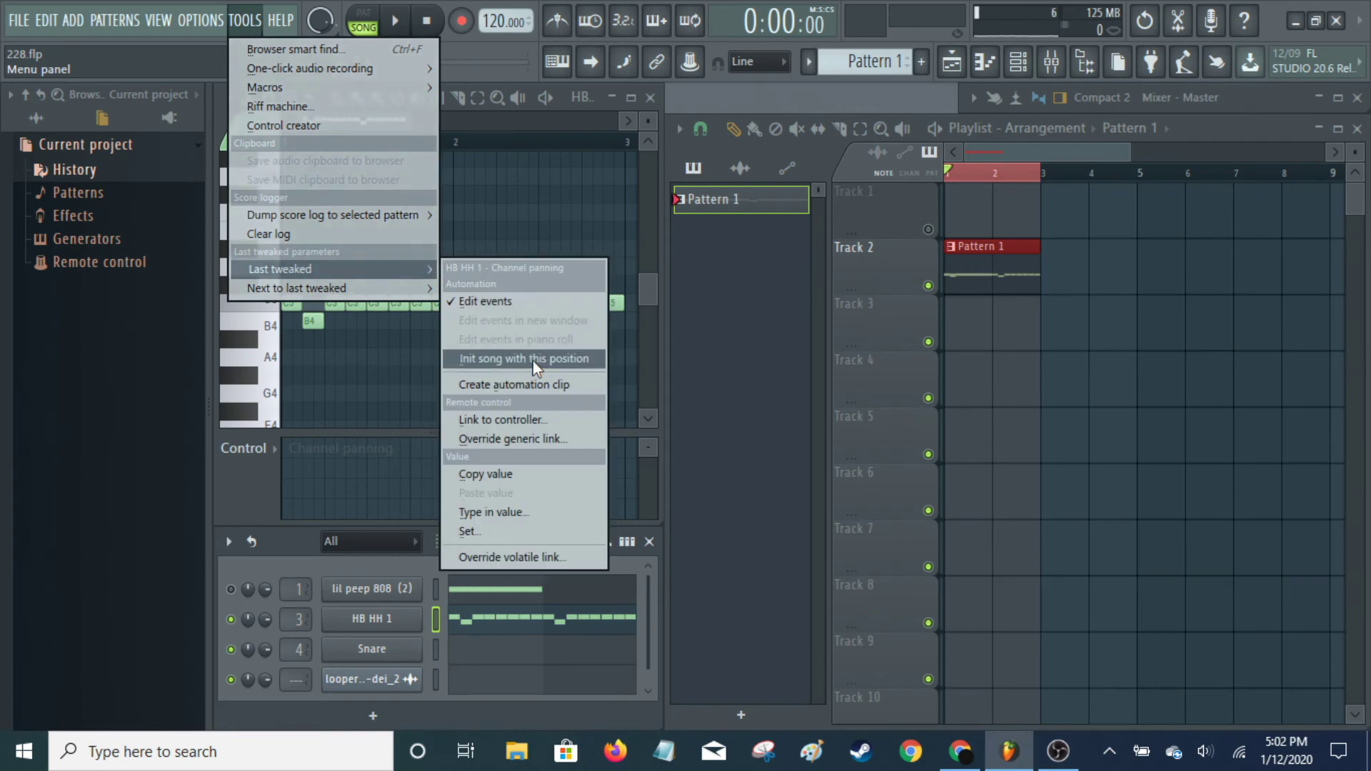
{"action": "left_click", "coordinate": [548, 384]}
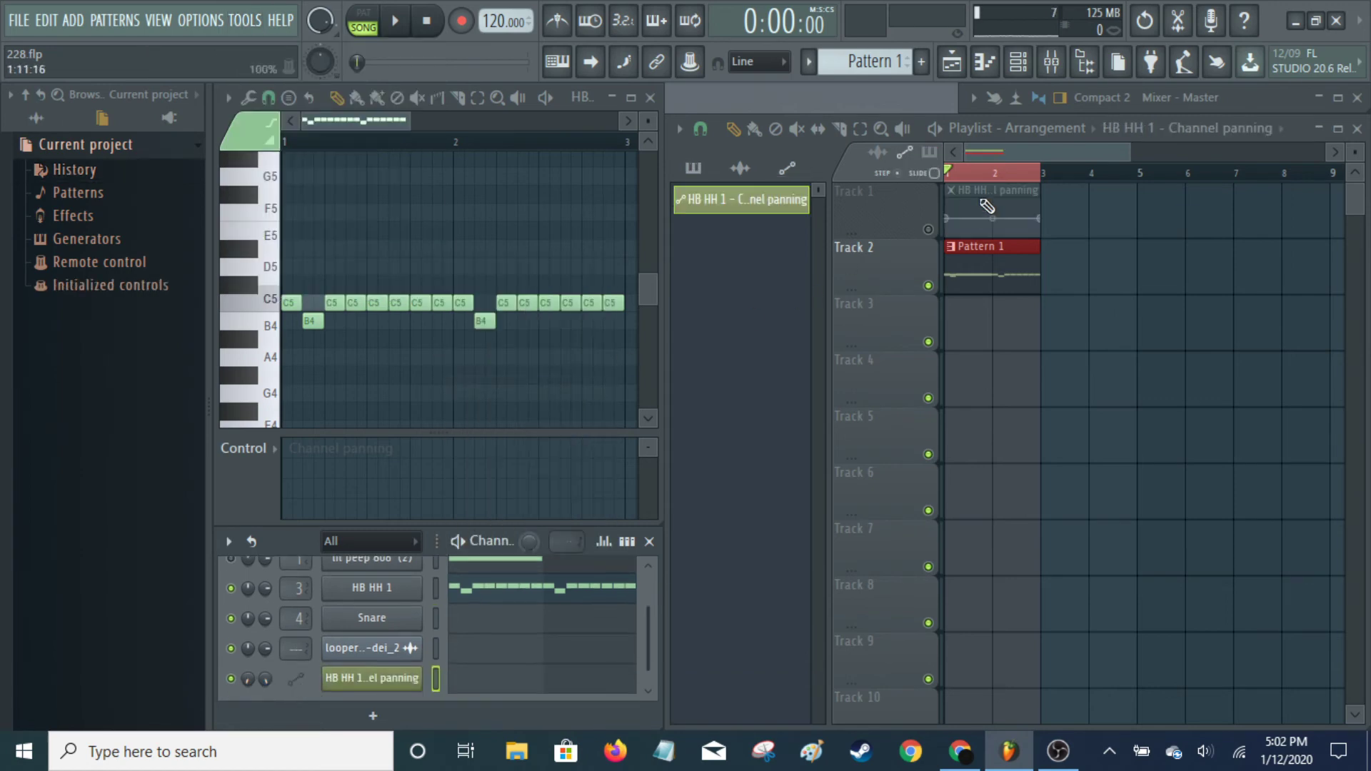
- Move the HB HH 1 panning automation clip to Track 3 and delete its stray copy
{"action": "left_click_drag", "start_coordinate": [1005, 187], "coordinate": [1007, 315]}
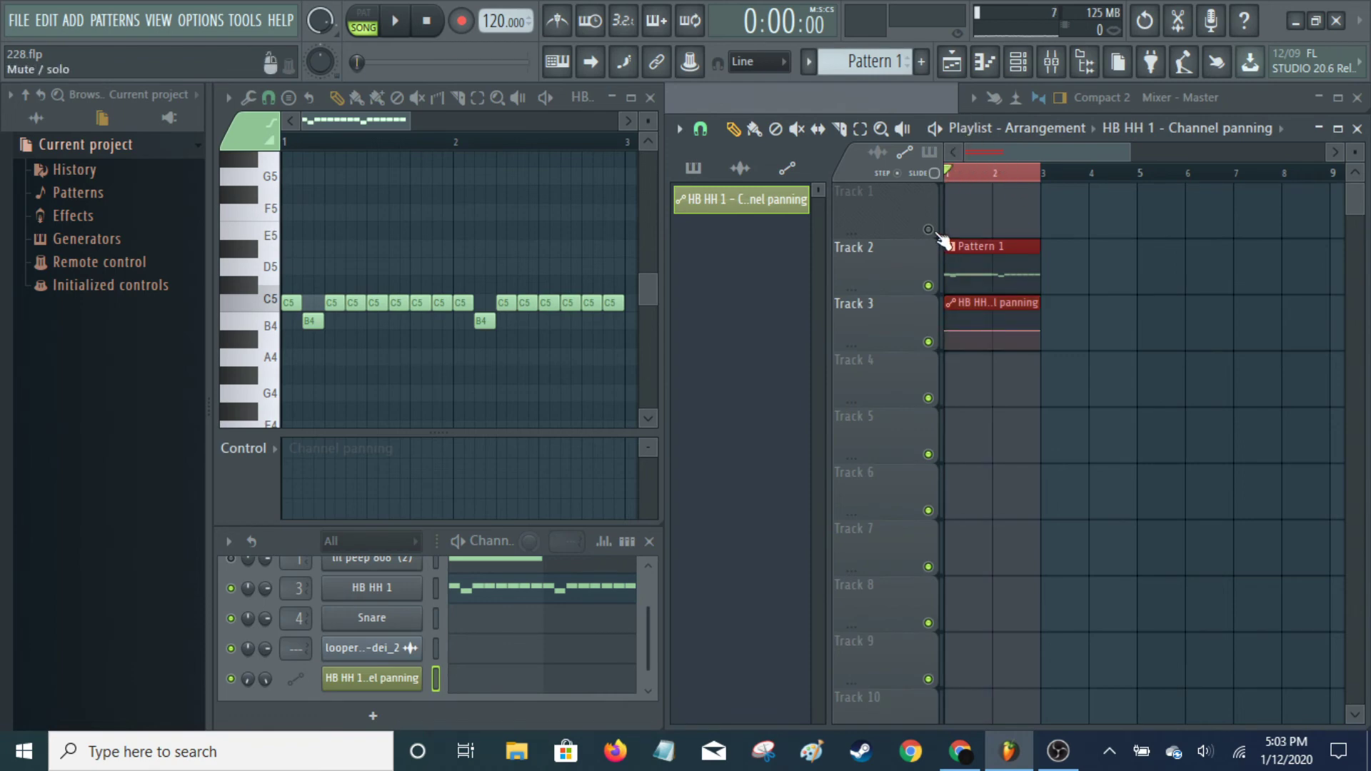
{"action": "left_click", "coordinate": [1108, 279]}
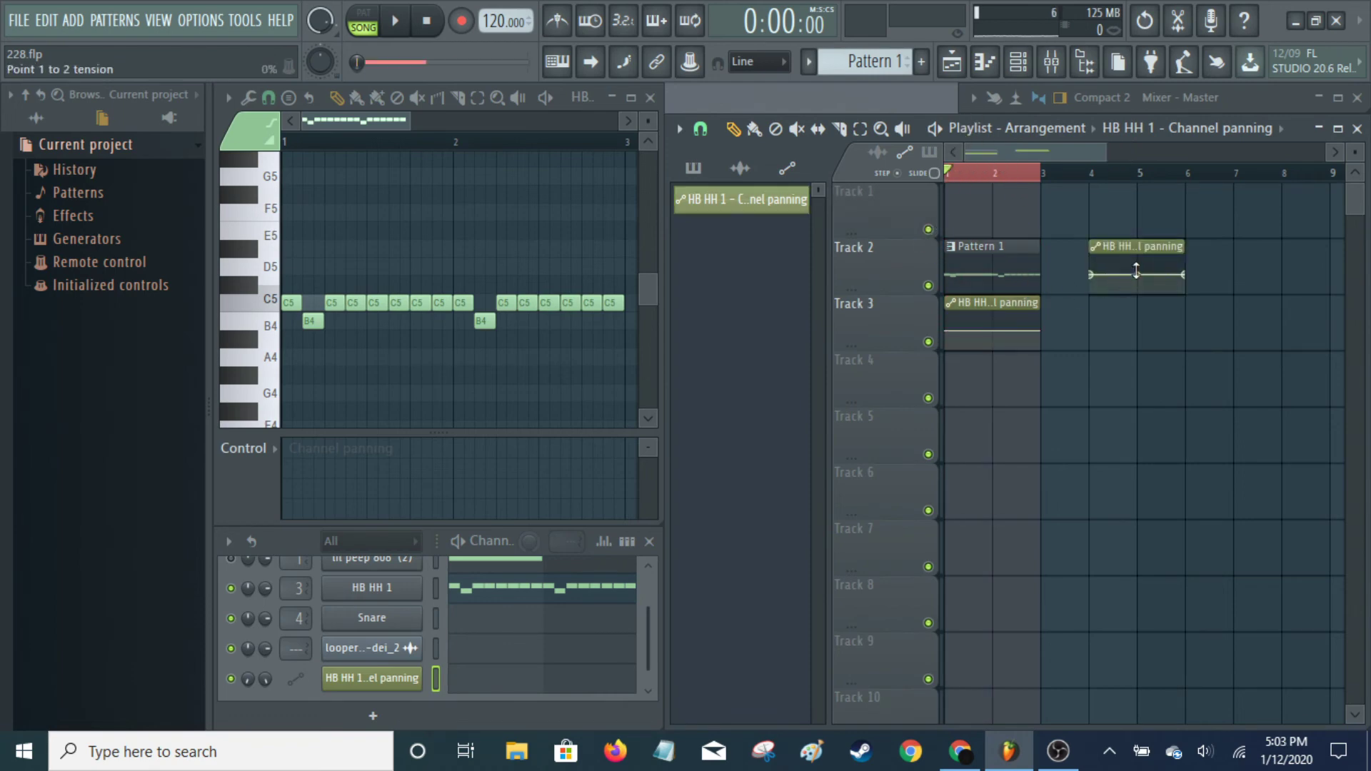
{"action": "right_click", "coordinate": [1157, 251]}
- Shape the panning line to start high, then curve steeply down to a steady lower level
{"action": "scroll", "coordinate": [1022, 150], "scroll_direction": "up", "scroll_amount": 3}
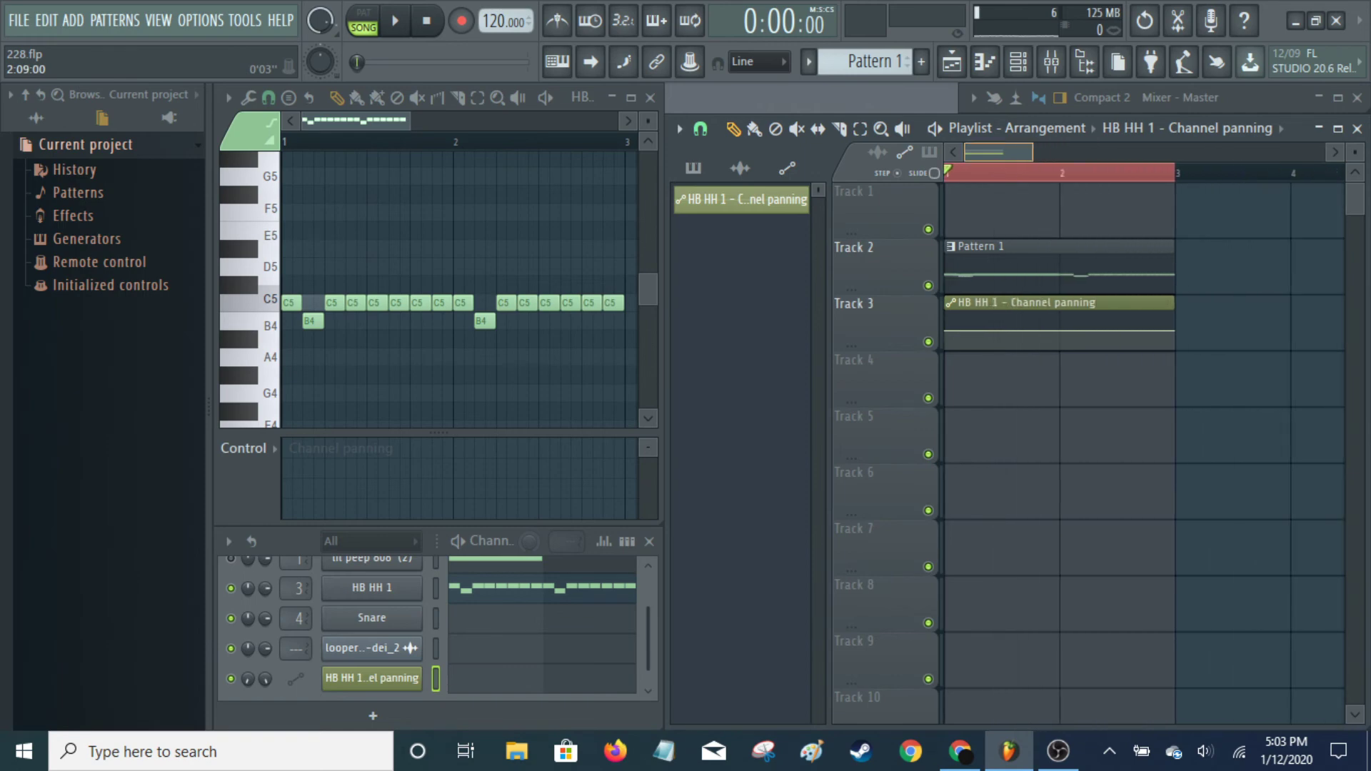
{"action": "scroll", "coordinate": [1022, 152], "scroll_direction": "up", "scroll_amount": 1}
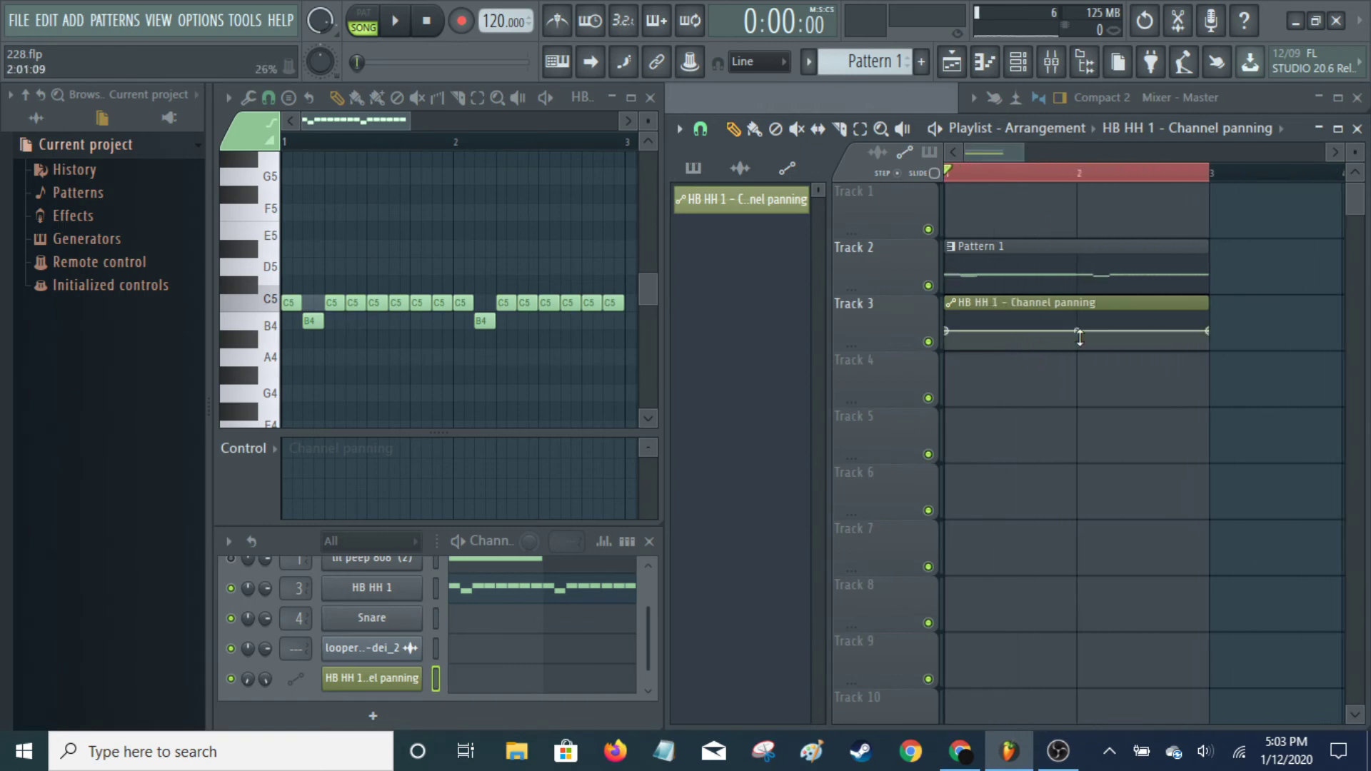
{"action": "left_click_drag", "start_coordinate": [951, 334], "coordinate": [952, 356]}
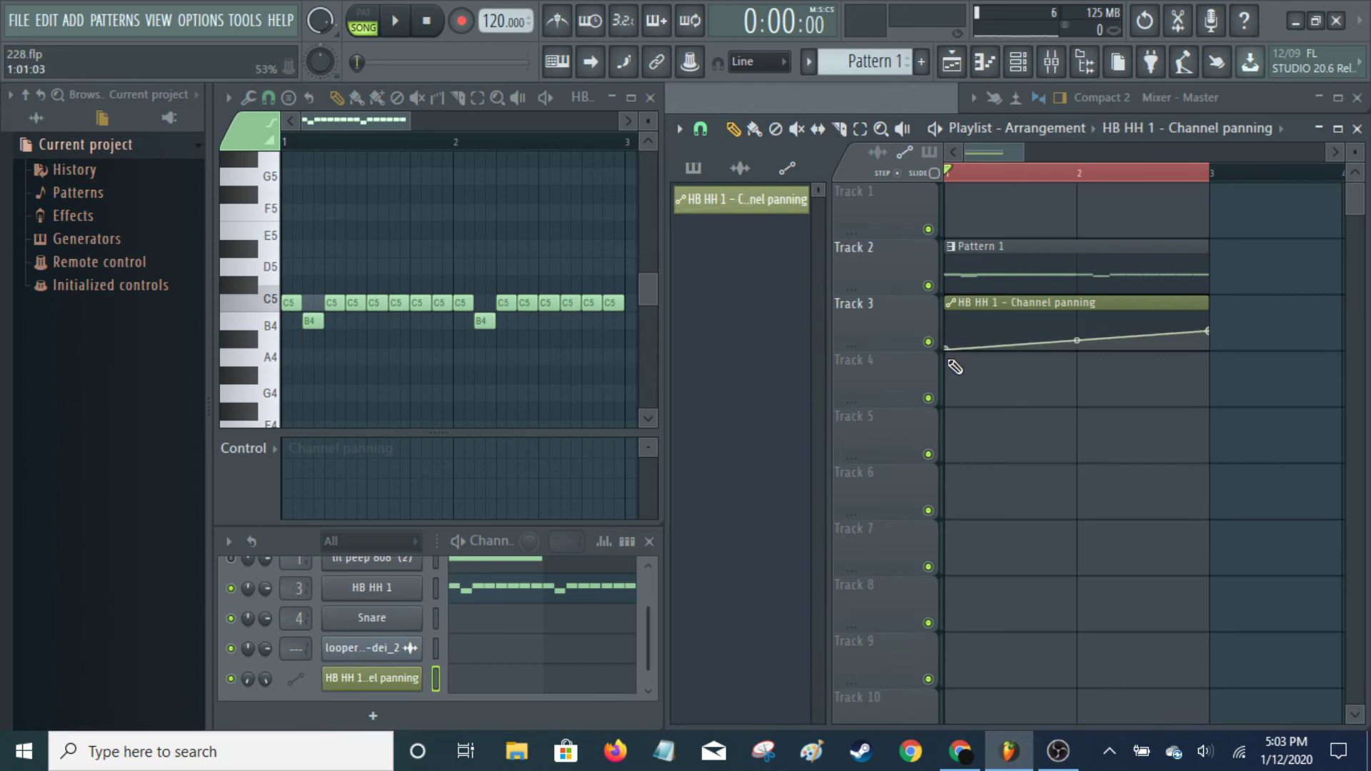
{"action": "left_click_drag", "start_coordinate": [954, 357], "coordinate": [948, 313]}
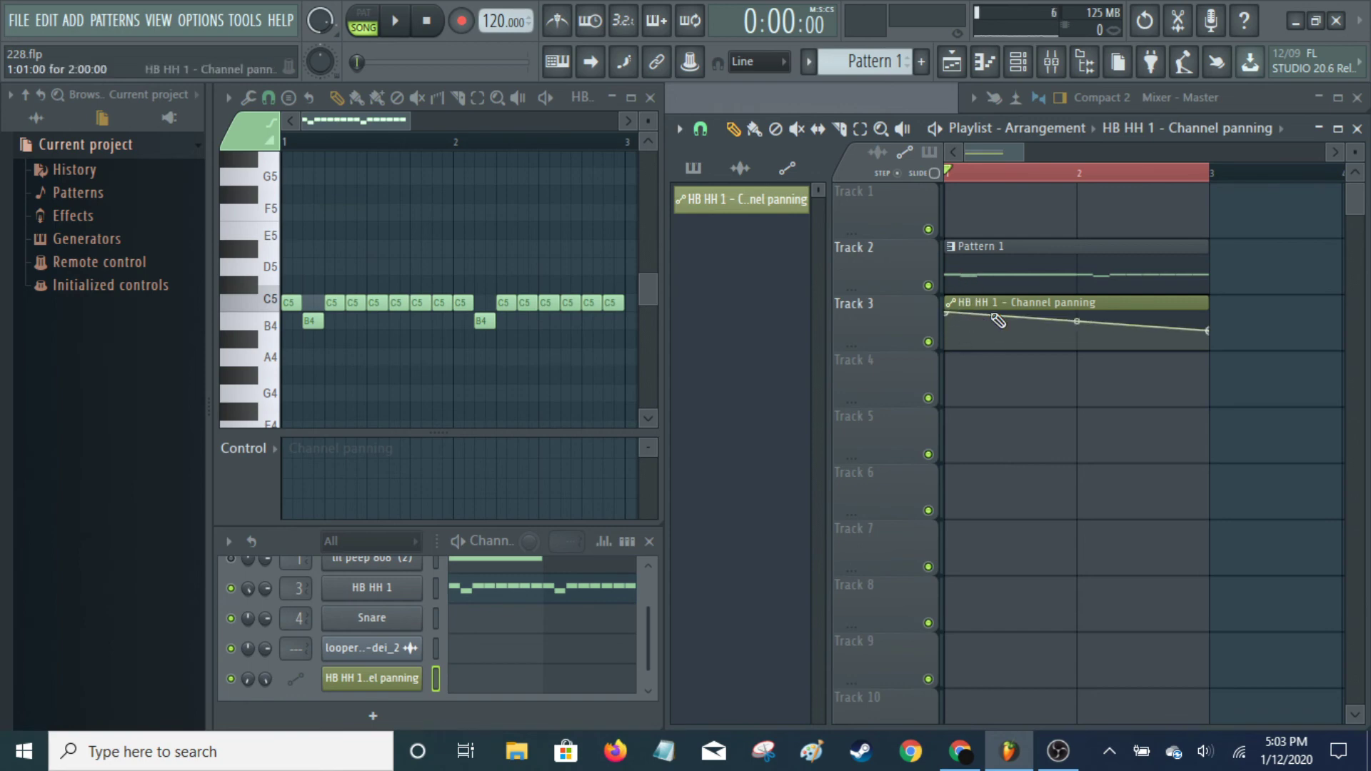
{"action": "left_click_drag", "start_coordinate": [1075, 324], "coordinate": [1074, 350]}
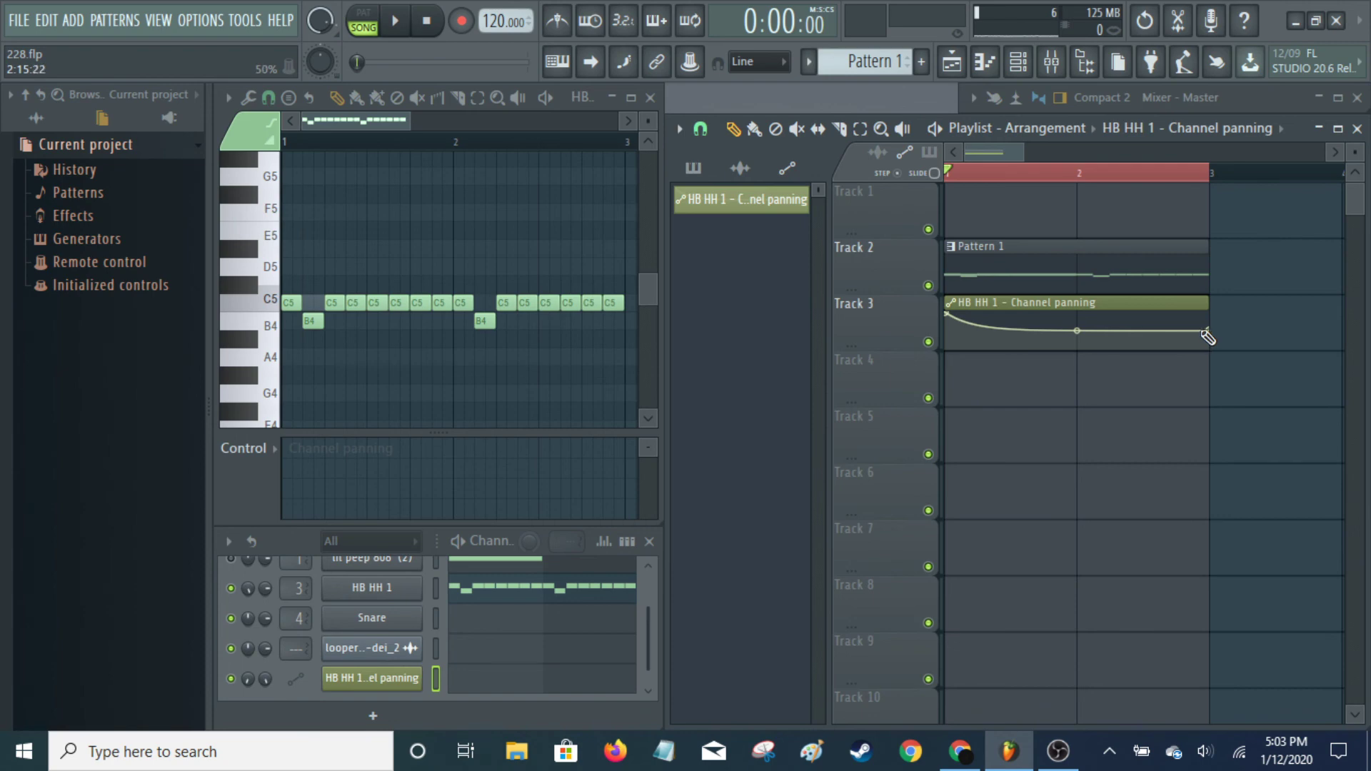
{"action": "left_click_drag", "start_coordinate": [1207, 338], "coordinate": [1209, 336]}
{"action": "right_click", "coordinate": [954, 309]}
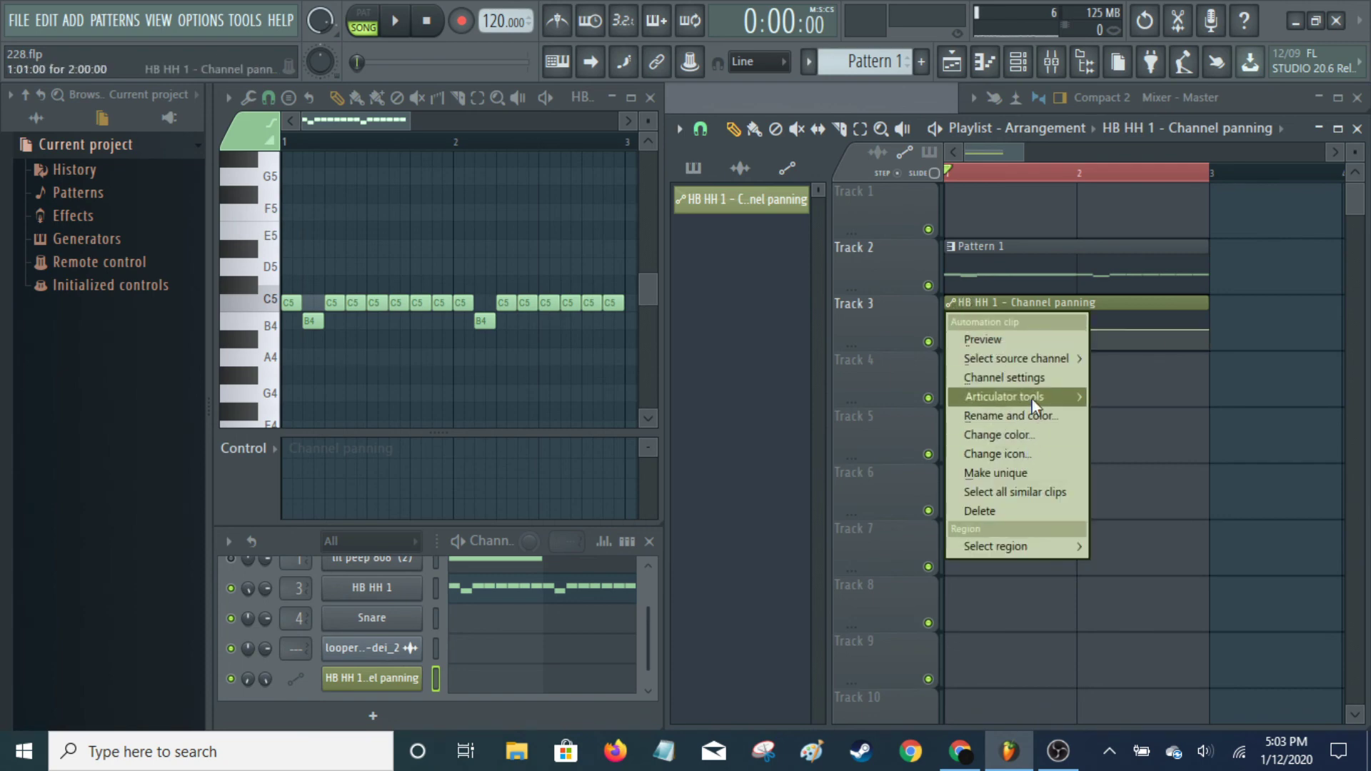
{"action": "mouse_move", "coordinate": [1032, 400]}
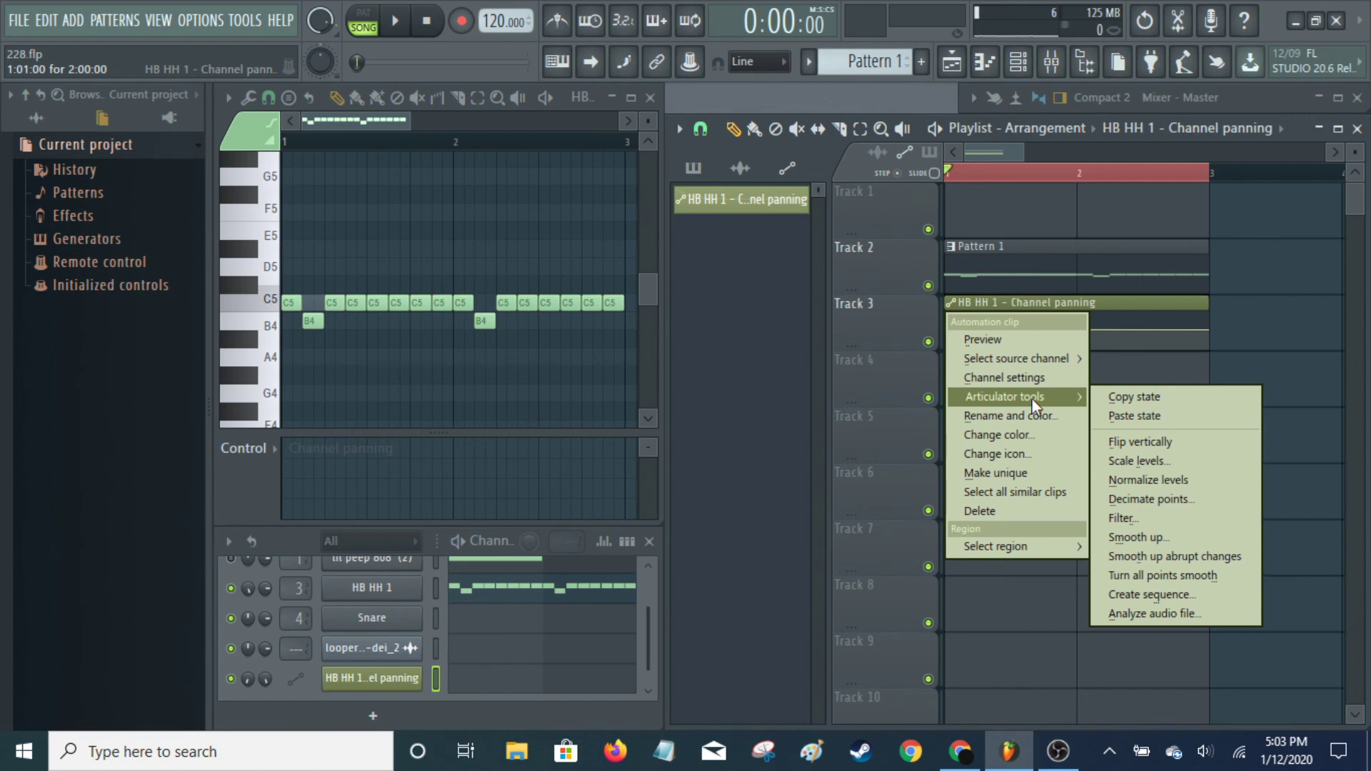
{"action": "left_click", "coordinate": [1220, 593]}
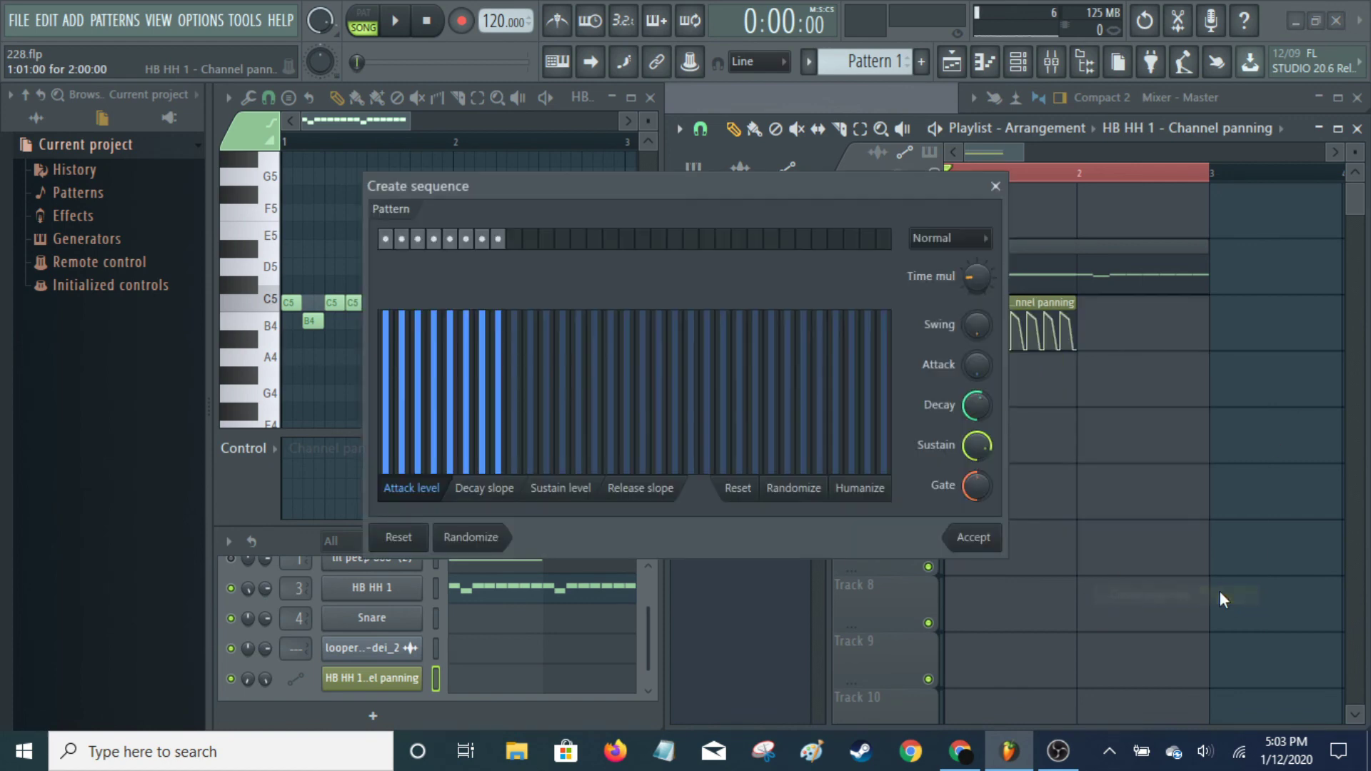
{"action": "left_click", "coordinate": [996, 187]}
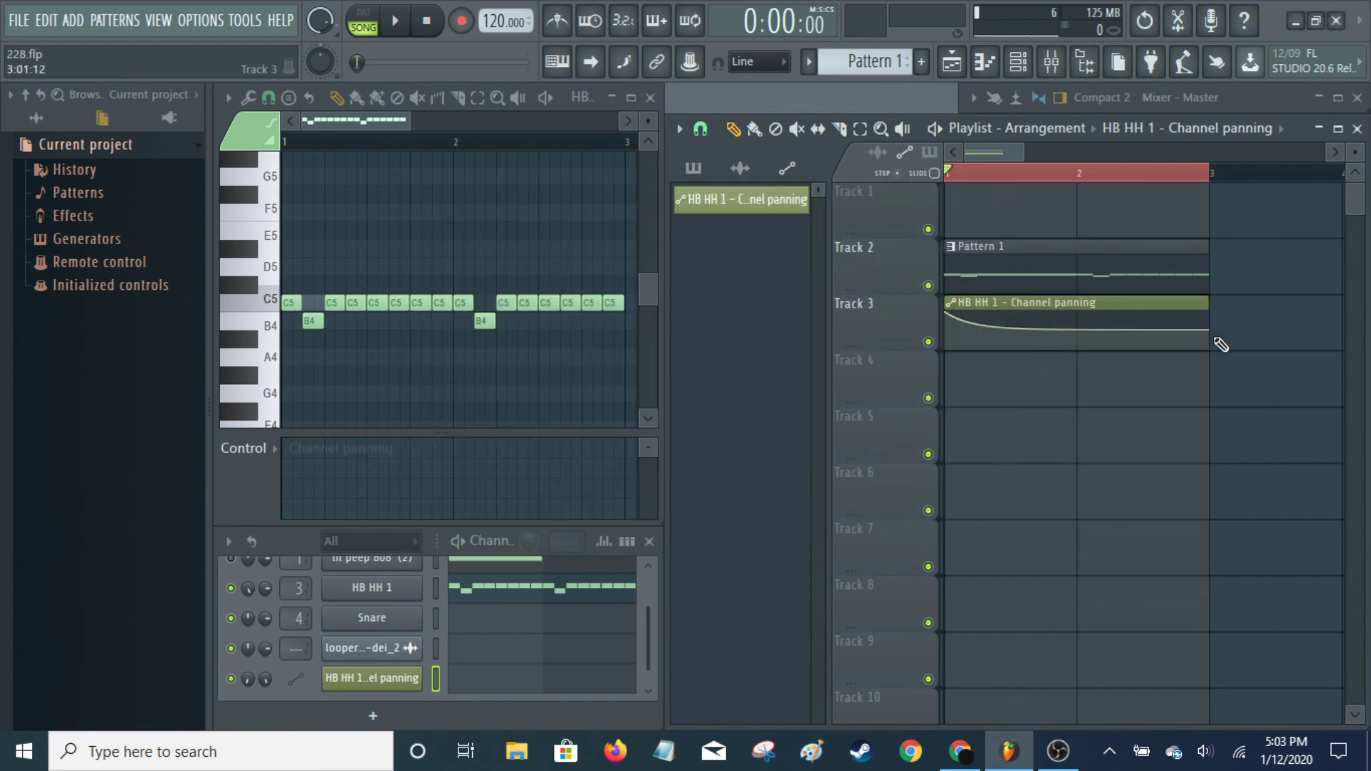
- Lower the HB HH 1 panning curve's end point, ease it into a gentle slope, and play it back
{"action": "left_click_drag", "start_coordinate": [1211, 334], "coordinate": [1209, 355]}
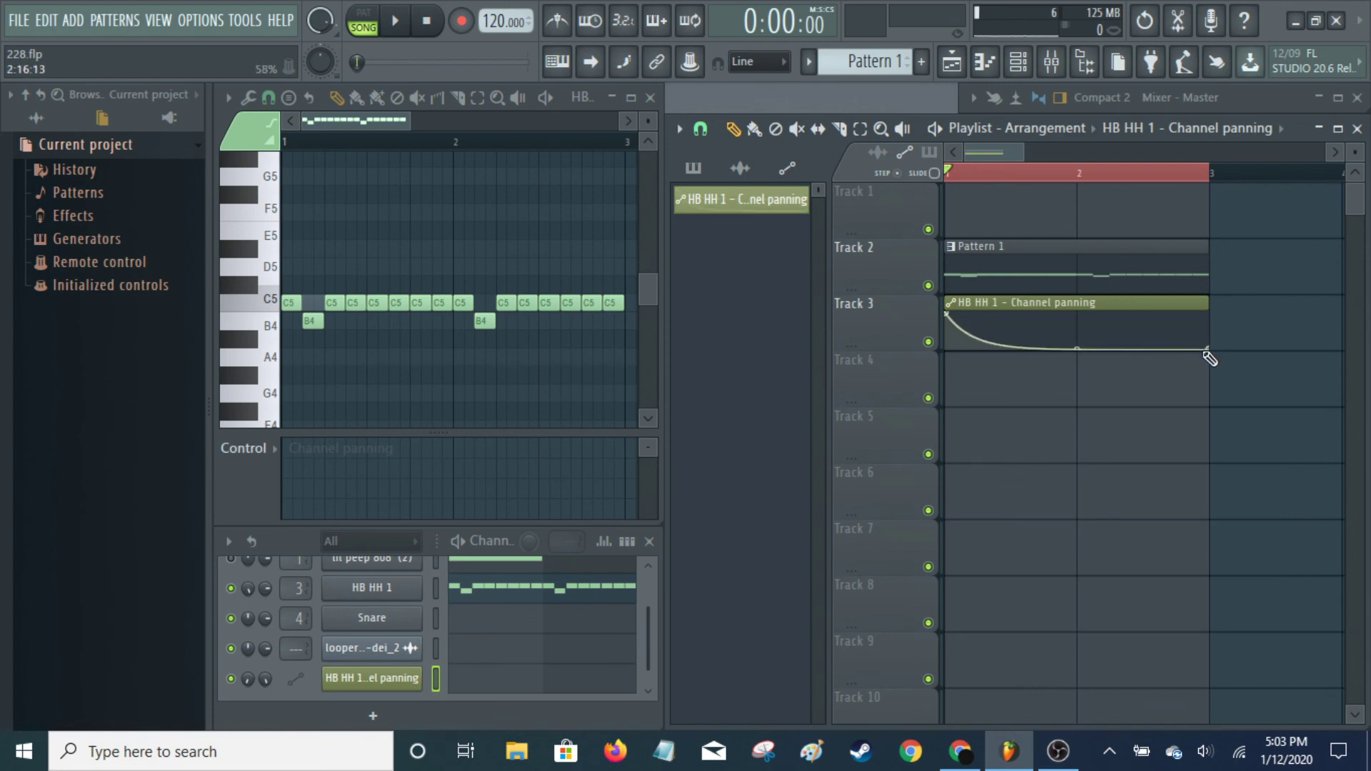
{"action": "left_click_drag", "start_coordinate": [1078, 350], "coordinate": [1078, 325]}
{"action": "key", "text": "space"}
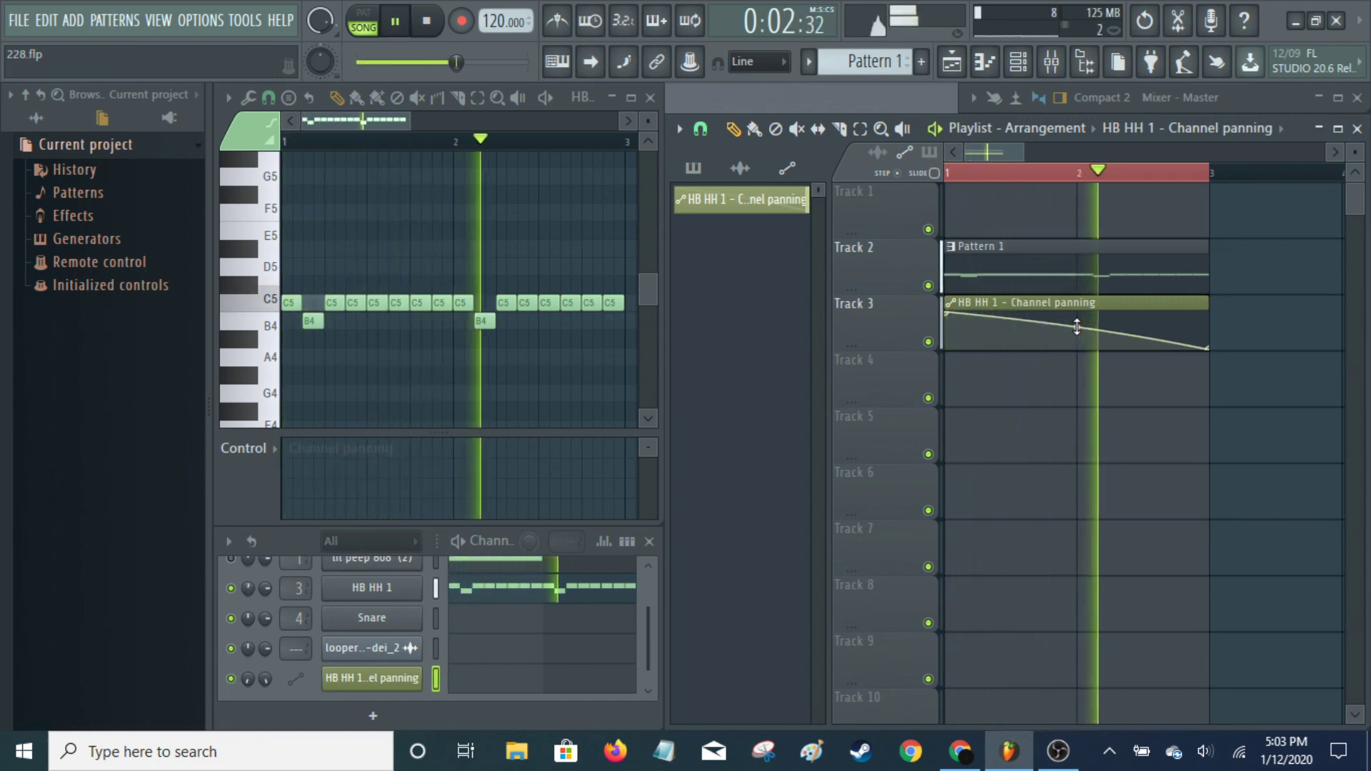
{"action": "key", "text": "space"}
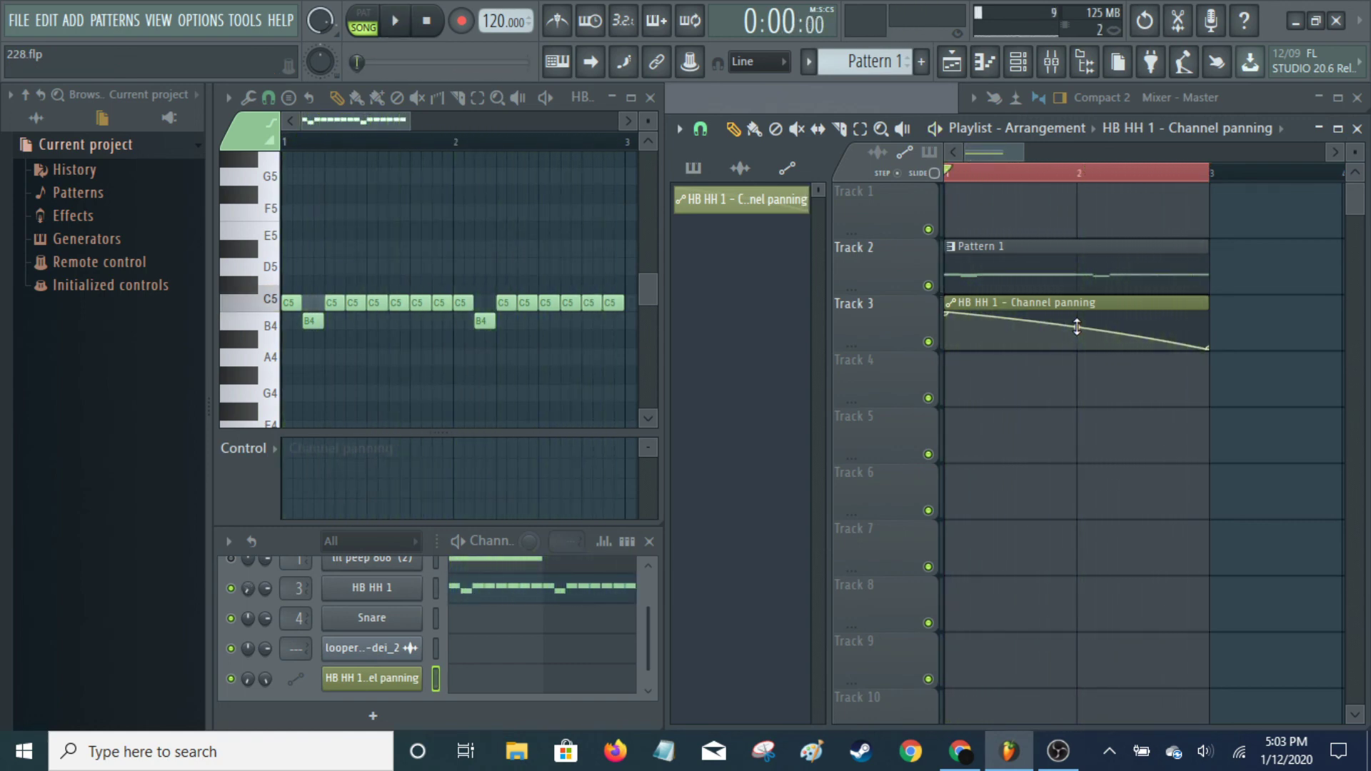